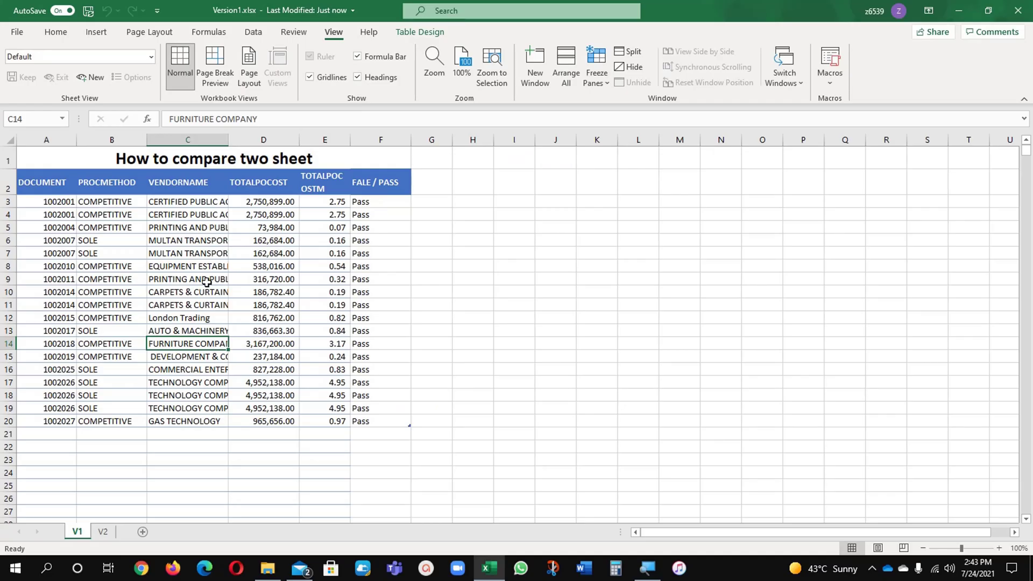
Select the row 7 vendor name and the row 9 cost value in the V1 table.
{"action": "left_click", "coordinate": [207, 255]}
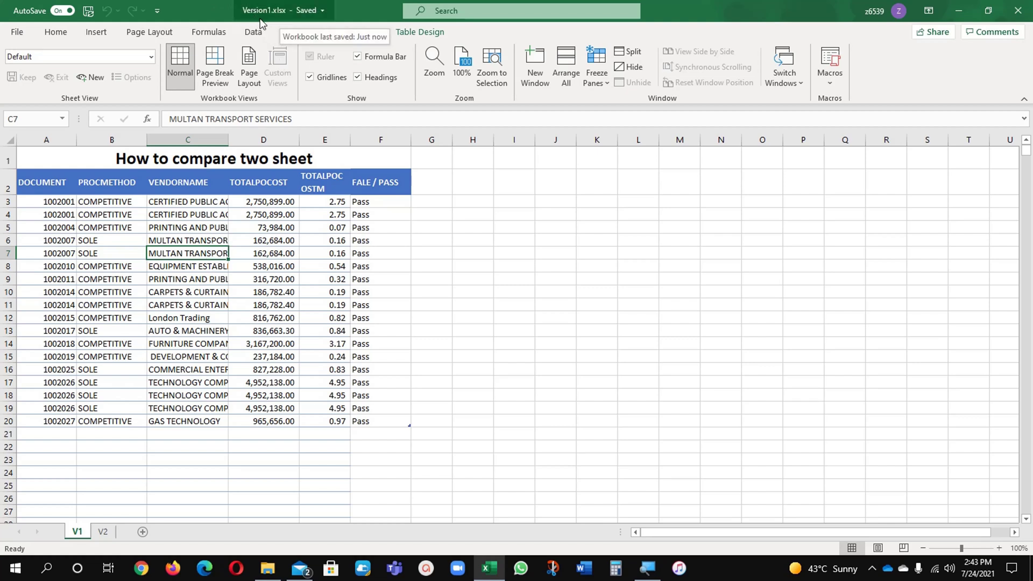
{"action": "left_click", "coordinate": [294, 277]}
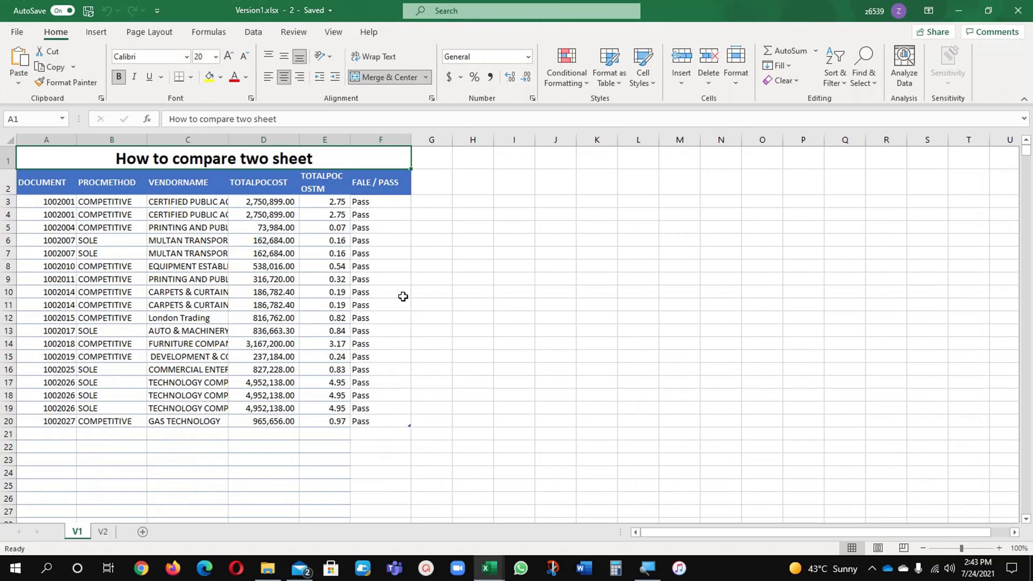
Tile the two Version1 windows vertically side by side with Arrange All.
{"action": "left_click", "coordinate": [454, 303]}
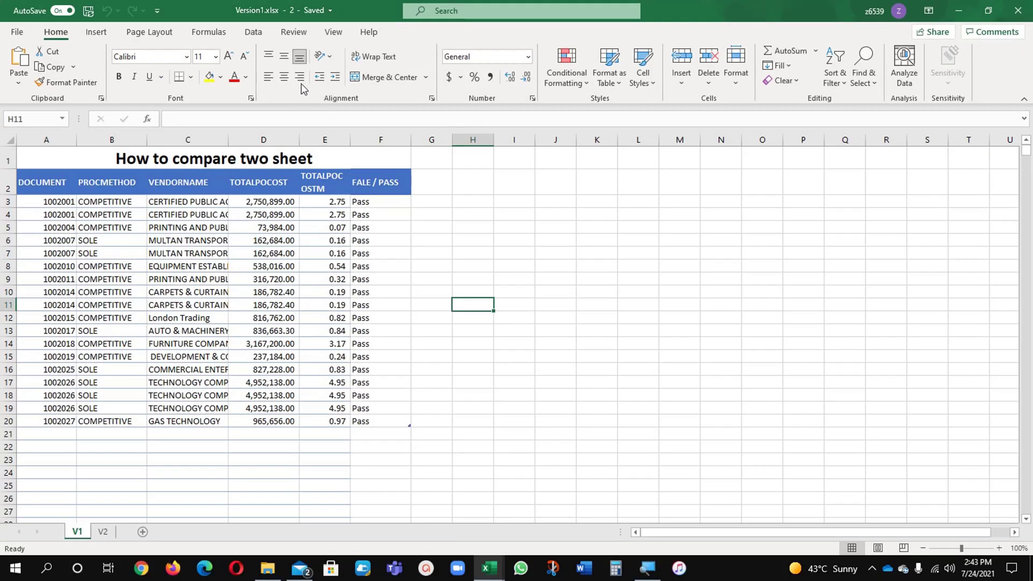
{"action": "left_click", "coordinate": [334, 34]}
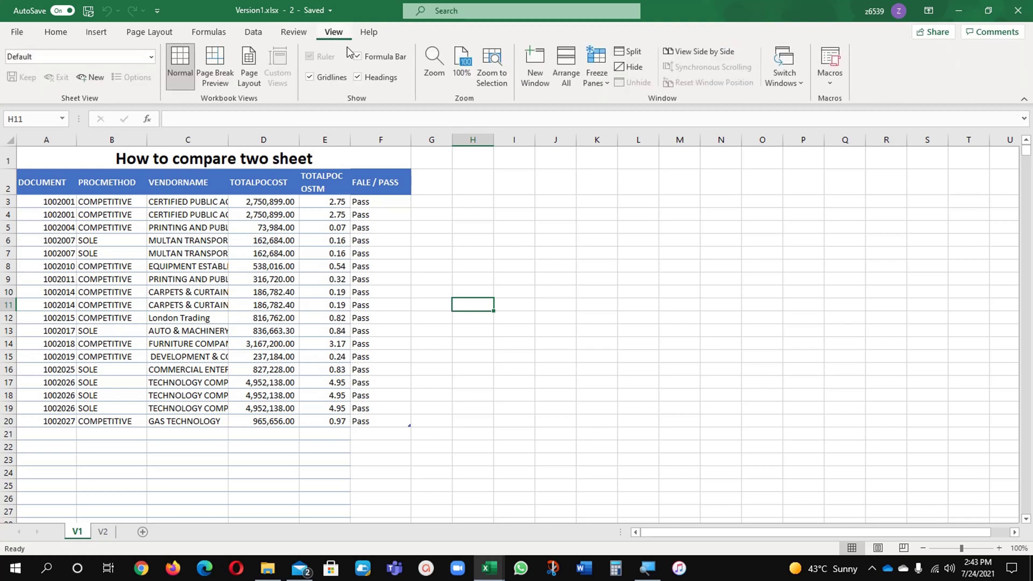
{"action": "left_click", "coordinate": [563, 75]}
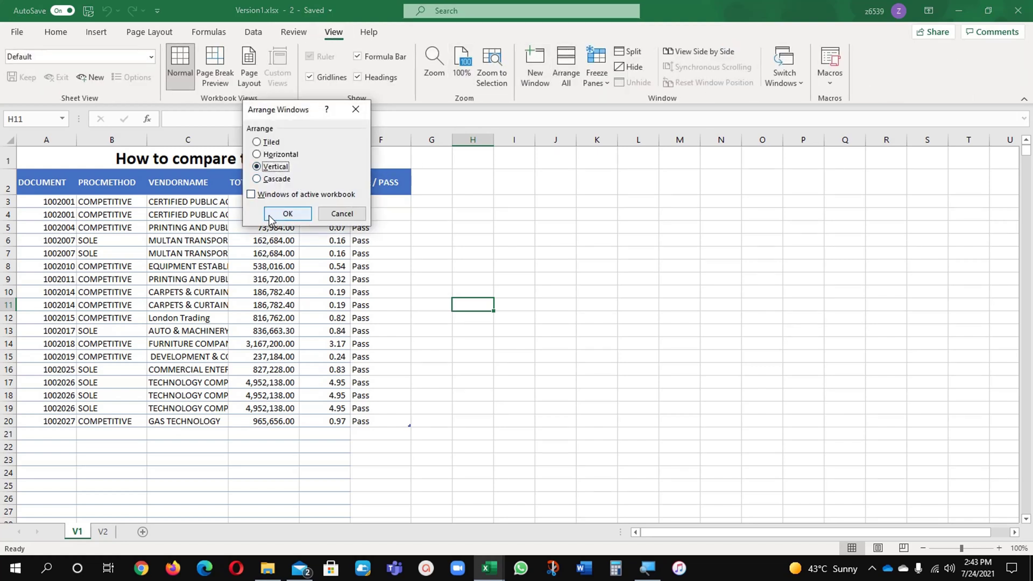
{"action": "left_click", "coordinate": [288, 213]}
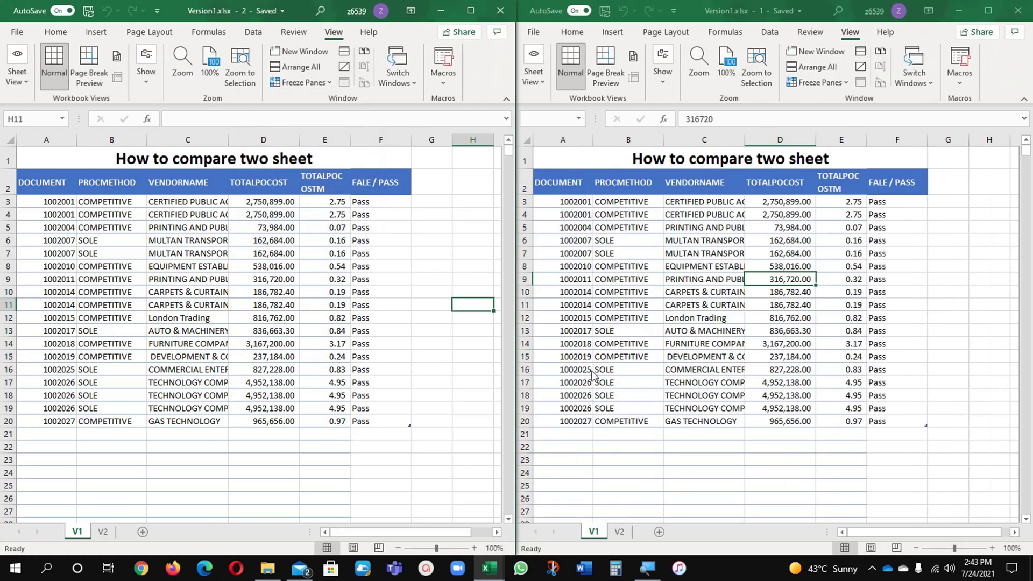
{"action": "scroll", "coordinate": [496, 346], "scroll_direction": "down", "scroll_amount": 1}
{"action": "scroll", "coordinate": [495, 347], "scroll_direction": "up", "scroll_amount": 1}
Show sheet V2 in the right window while V1 stays on the left.
{"action": "left_click", "coordinate": [237, 266]}
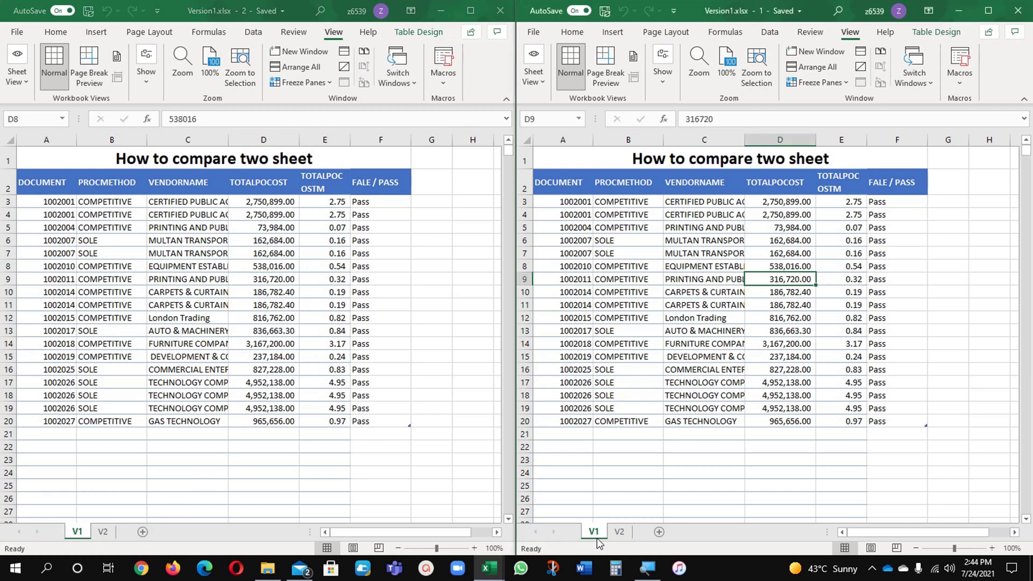
{"action": "left_click", "coordinate": [619, 531]}
{"action": "left_click", "coordinate": [627, 335]}
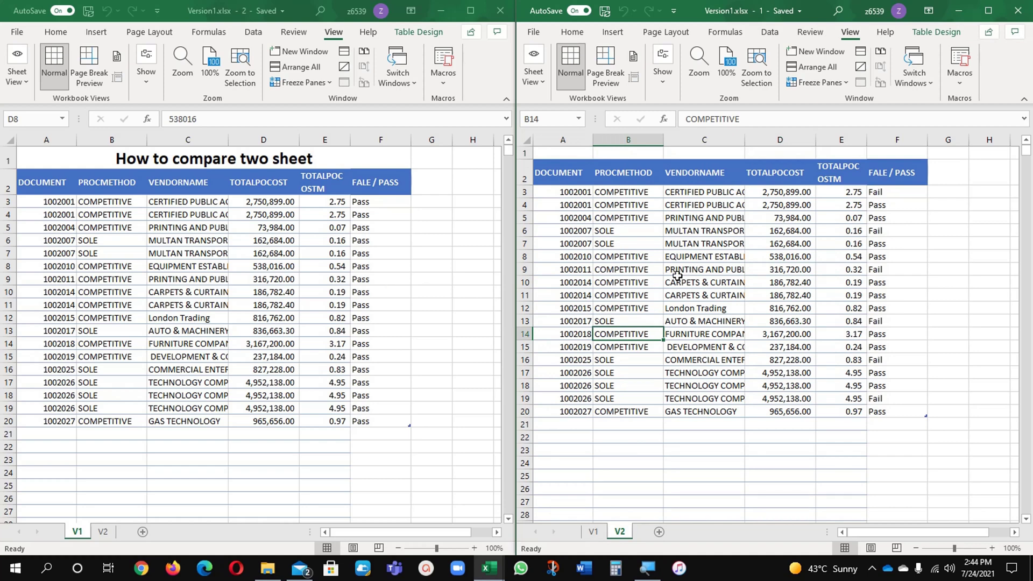
{"action": "left_click", "coordinate": [340, 199]}
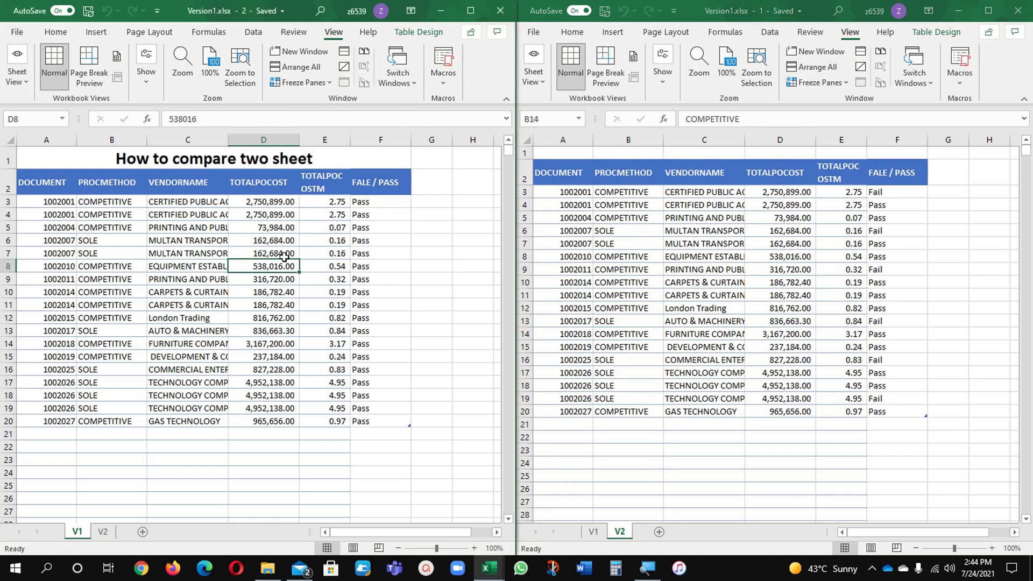
Select the V1 table's data range A3:F20 in the left window.
{"action": "left_click", "coordinate": [46, 191]}
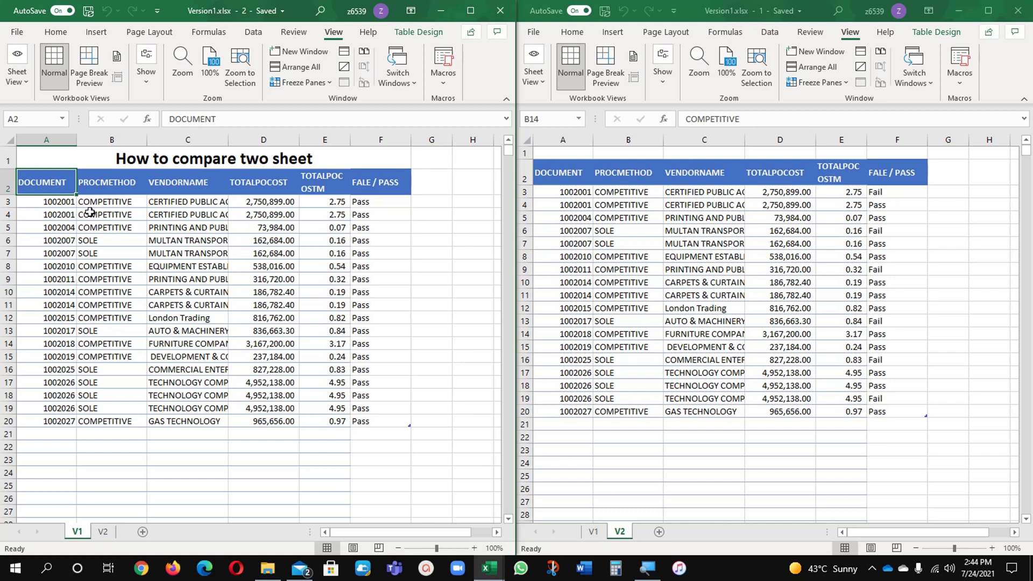
{"action": "left_click_drag", "start_coordinate": [59, 202], "coordinate": [380, 416]}
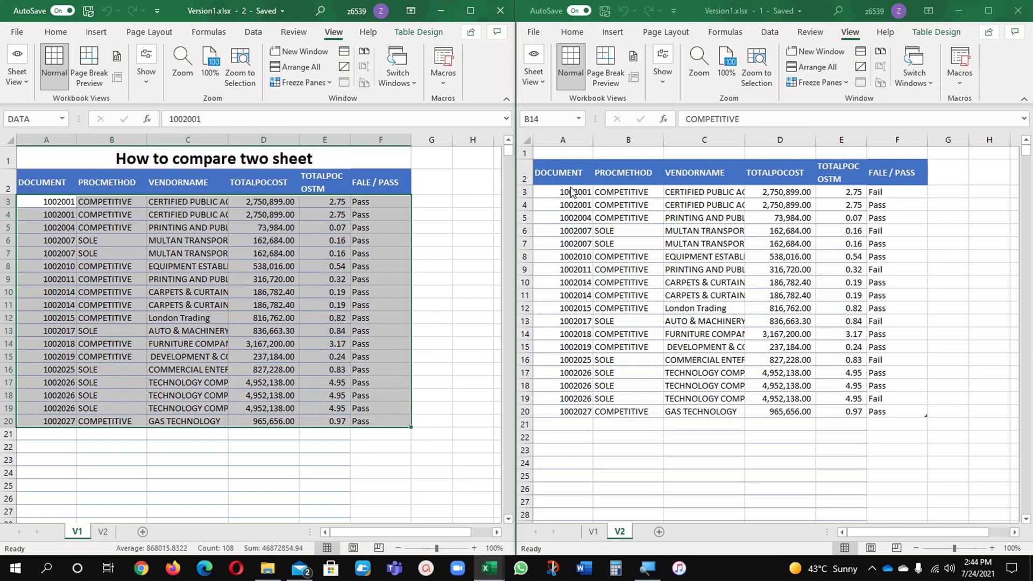
{"action": "left_click", "coordinate": [571, 200]}
{"action": "left_click", "coordinate": [288, 337]}
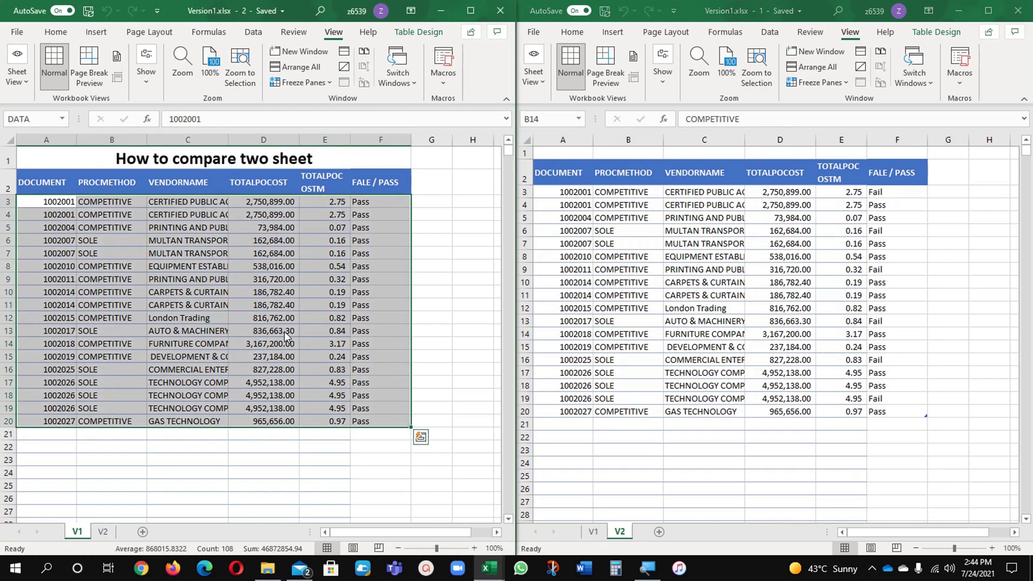
{"action": "left_click", "coordinate": [182, 305]}
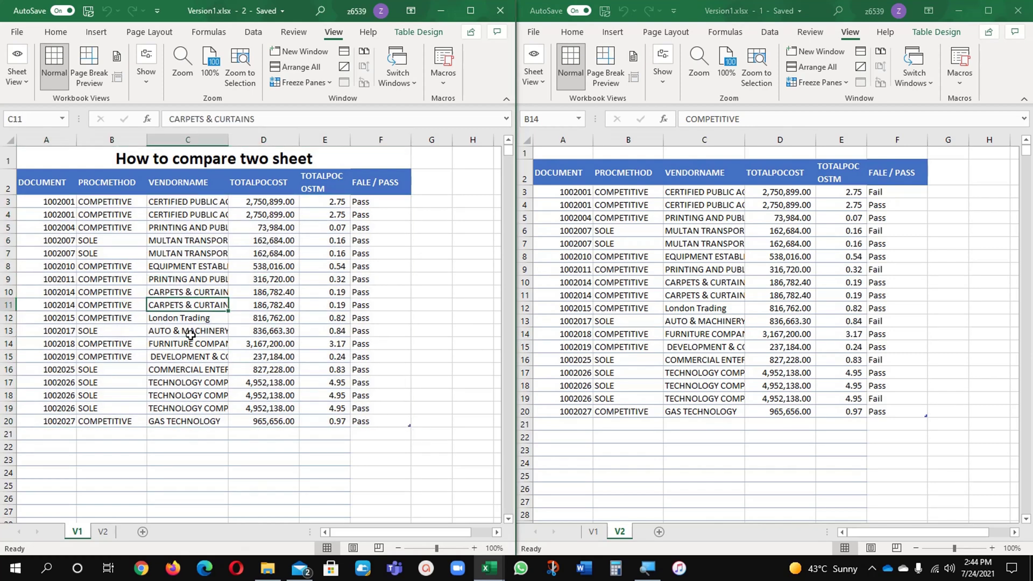
Open data Version1.xlsx from File Explorer.
{"action": "left_click", "coordinate": [268, 568]}
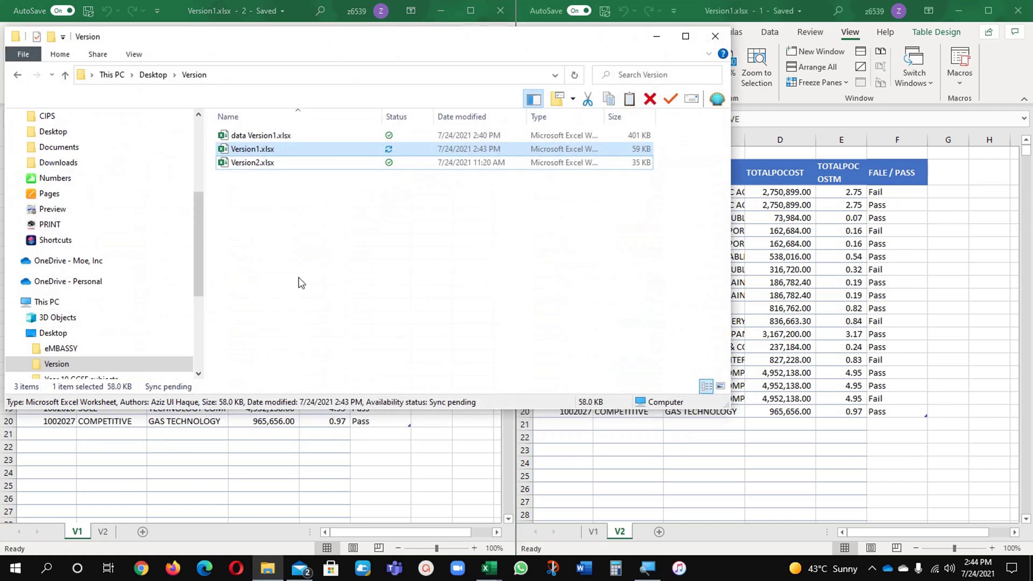
{"action": "left_click", "coordinate": [267, 136]}
{"action": "key", "text": "alt+Tab"}
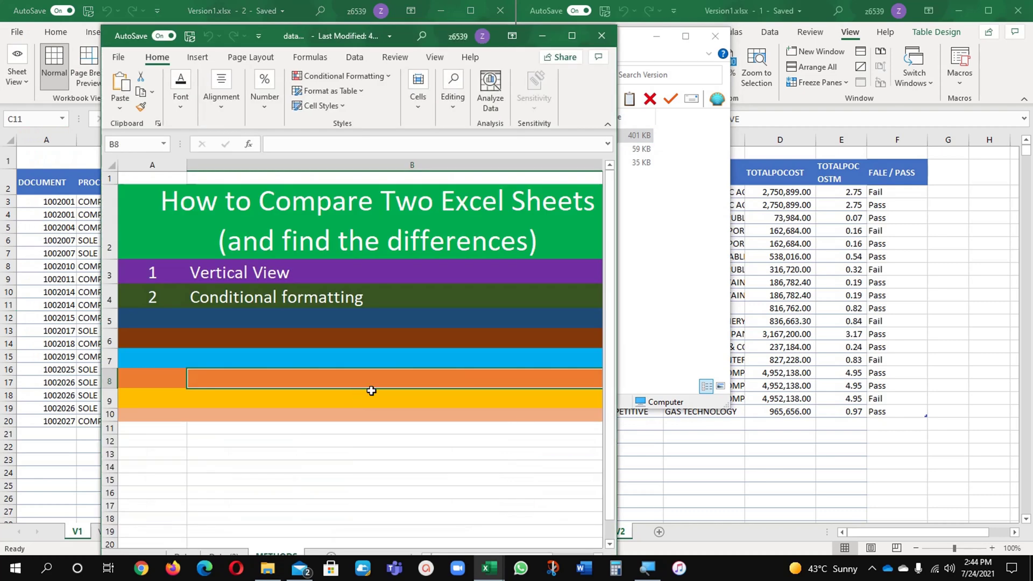
Close both Version1.xlsx windows and maximize the data Version1 workbook.
{"action": "left_click", "coordinate": [824, 282]}
{"action": "left_click", "coordinate": [1017, 11]}
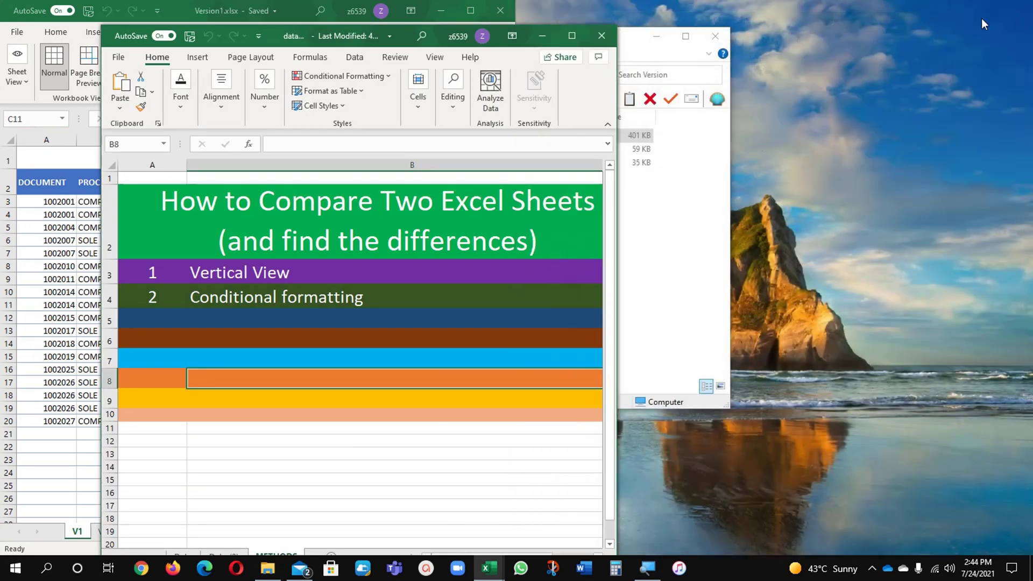
{"action": "left_click", "coordinate": [499, 10]}
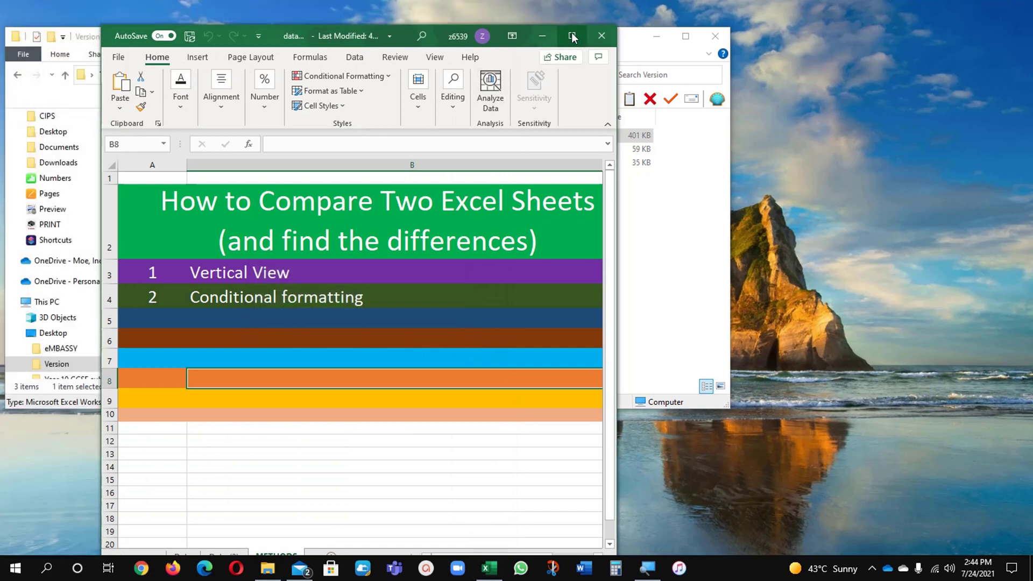
{"action": "left_click", "coordinate": [572, 37]}
Browse the Data sheet's procurement table, glance at Data (2), and return to Data.
{"action": "left_click", "coordinate": [82, 531]}
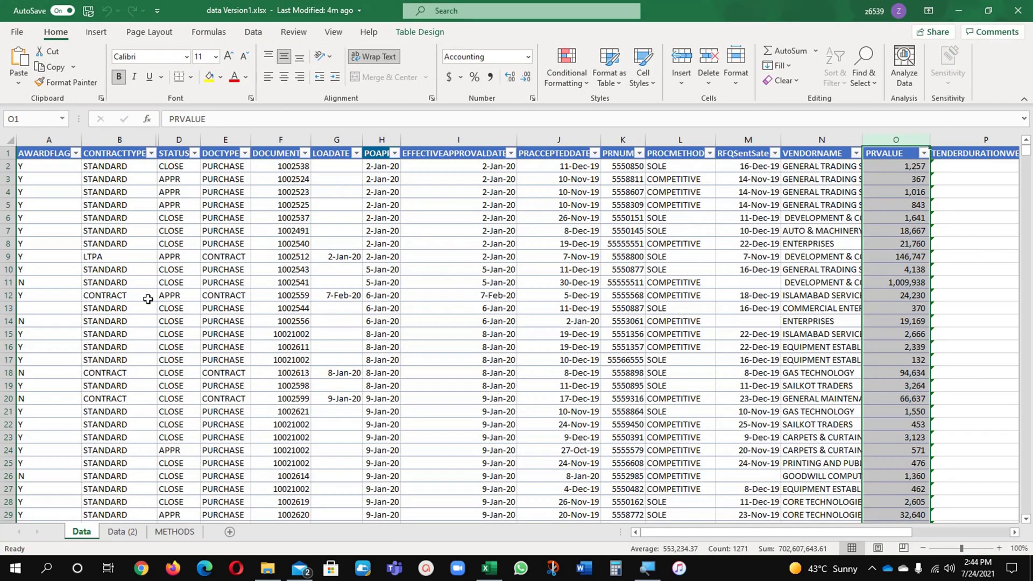
{"action": "left_click", "coordinate": [146, 298]}
{"action": "scroll", "coordinate": [96, 376], "scroll_direction": "down", "scroll_amount": 20}
{"action": "scroll", "coordinate": [98, 384], "scroll_direction": "down", "scroll_amount": 20}
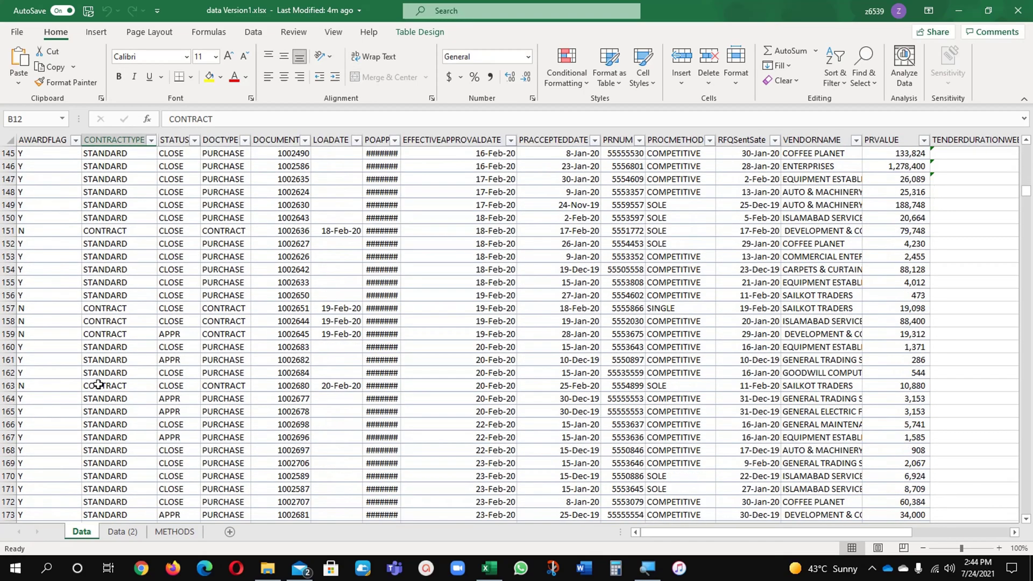
{"action": "key", "text": "ctrl+Home"}
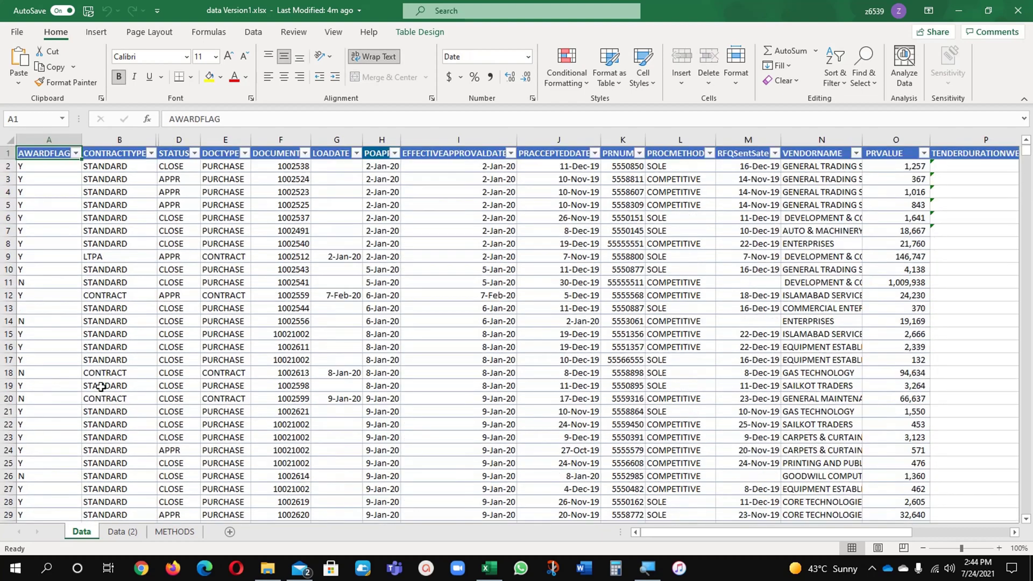
{"action": "left_click", "coordinate": [118, 533]}
{"action": "left_click", "coordinate": [82, 532]}
Open a new window of data Version1 and tile both windows vertically.
{"action": "left_click", "coordinate": [334, 33]}
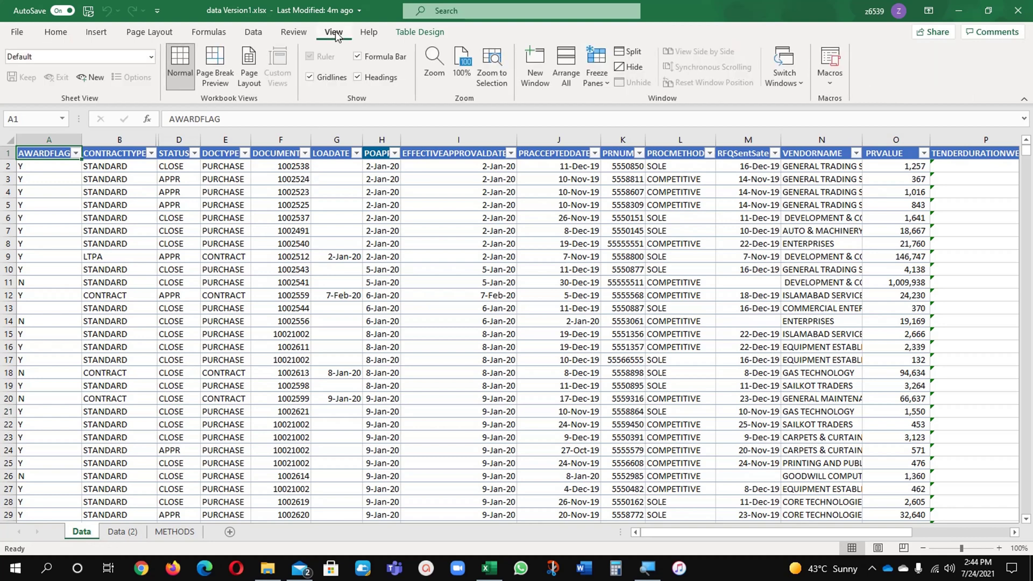
{"action": "left_click", "coordinate": [529, 66]}
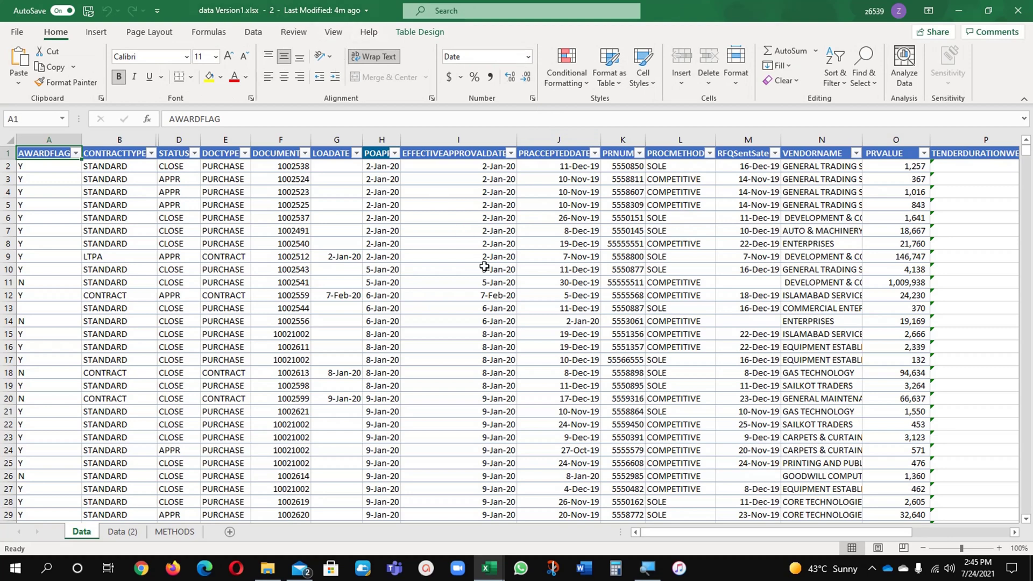
{"action": "left_click", "coordinate": [334, 33]}
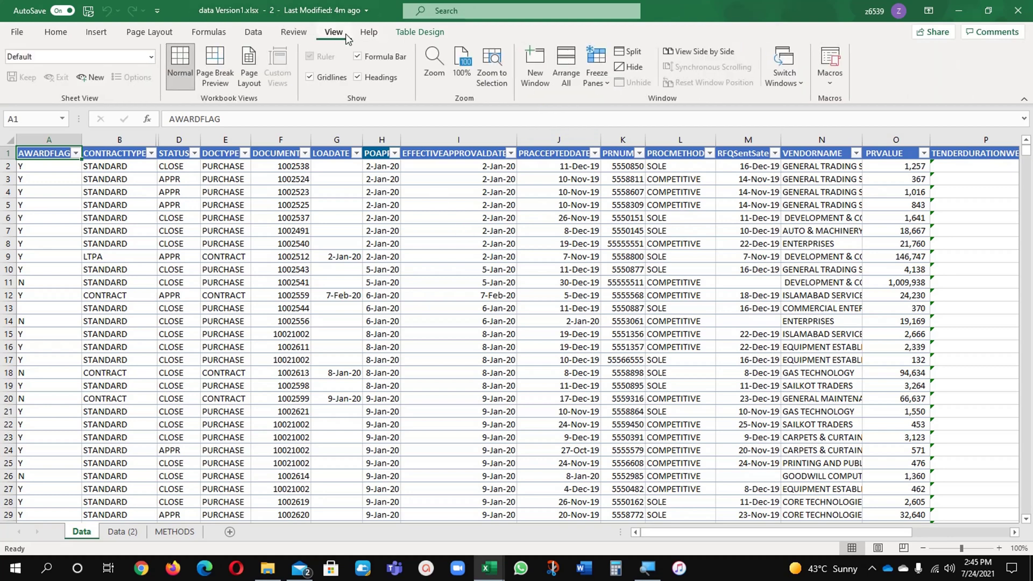
{"action": "left_click", "coordinate": [565, 69]}
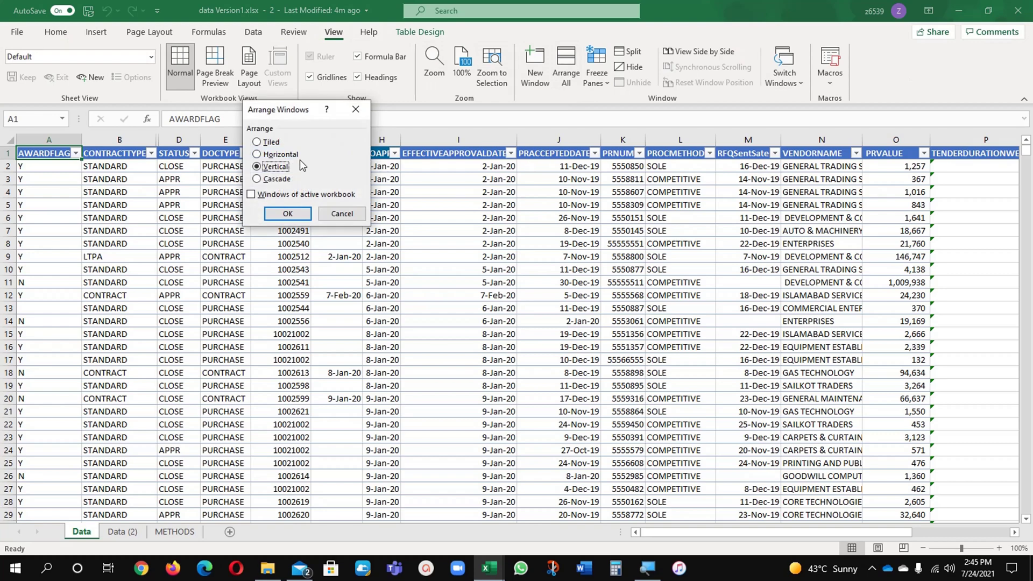
{"action": "left_click", "coordinate": [283, 169]}
{"action": "left_click", "coordinate": [287, 214]}
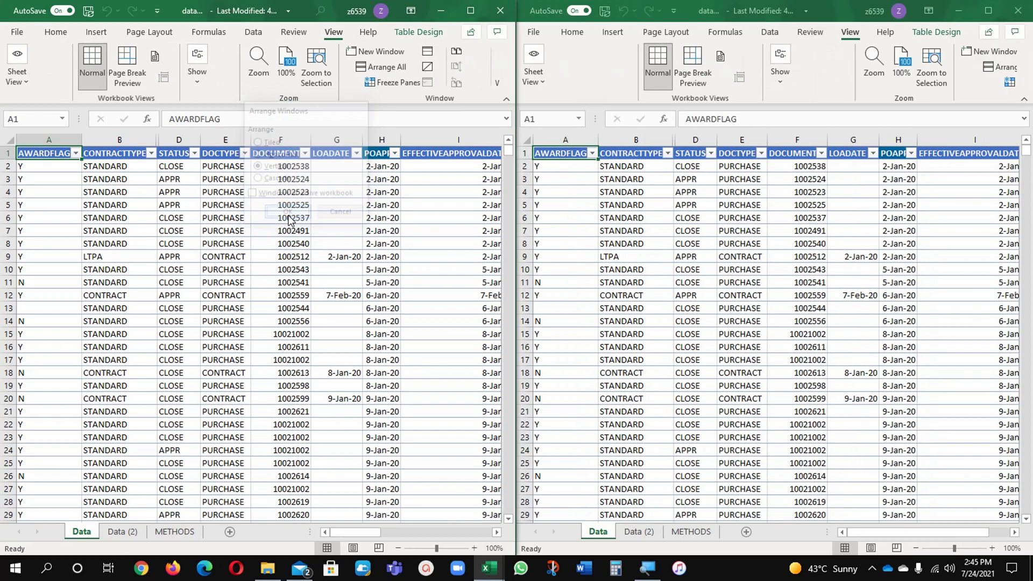
{"action": "scroll", "coordinate": [392, 293], "scroll_direction": "down", "scroll_amount": 3}
{"action": "scroll", "coordinate": [392, 291], "scroll_direction": "up", "scroll_amount": 3}
{"action": "left_click", "coordinate": [445, 260]}
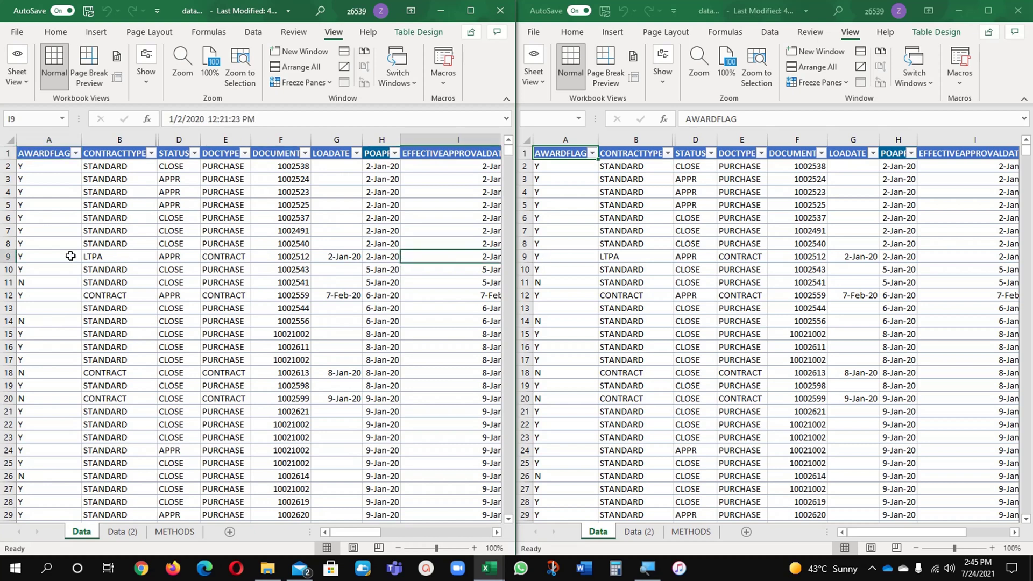
{"action": "left_click", "coordinate": [70, 245]}
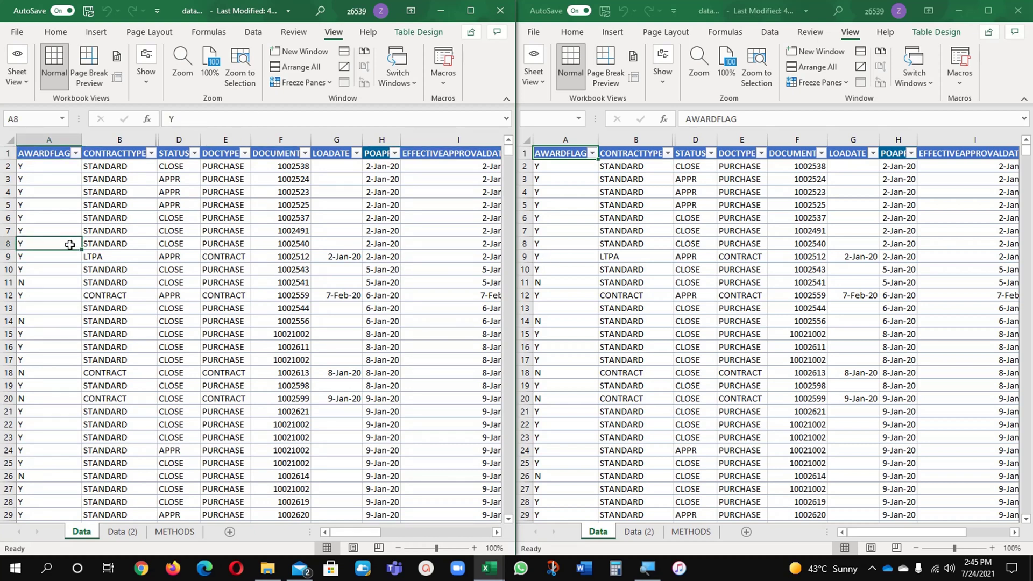
{"action": "left_click", "coordinate": [56, 32]}
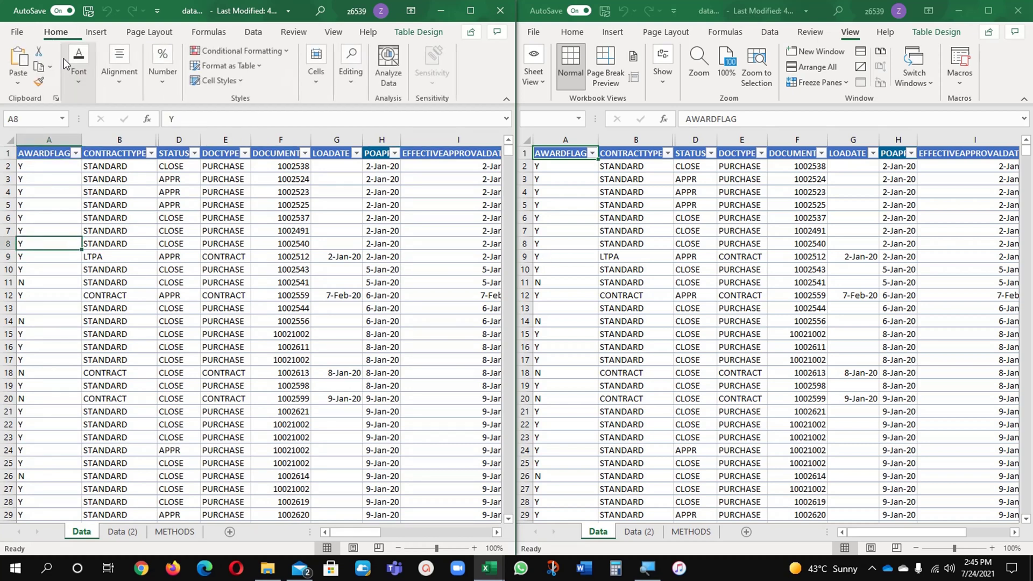
{"action": "left_click", "coordinate": [50, 177]}
{"action": "left_click", "coordinate": [45, 153]}
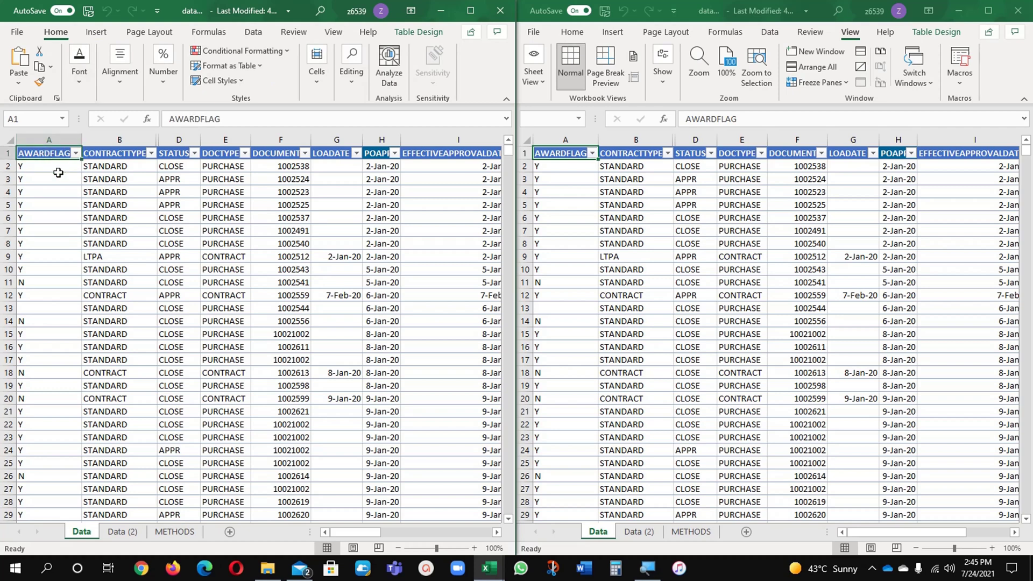
{"action": "left_click", "coordinate": [261, 52]}
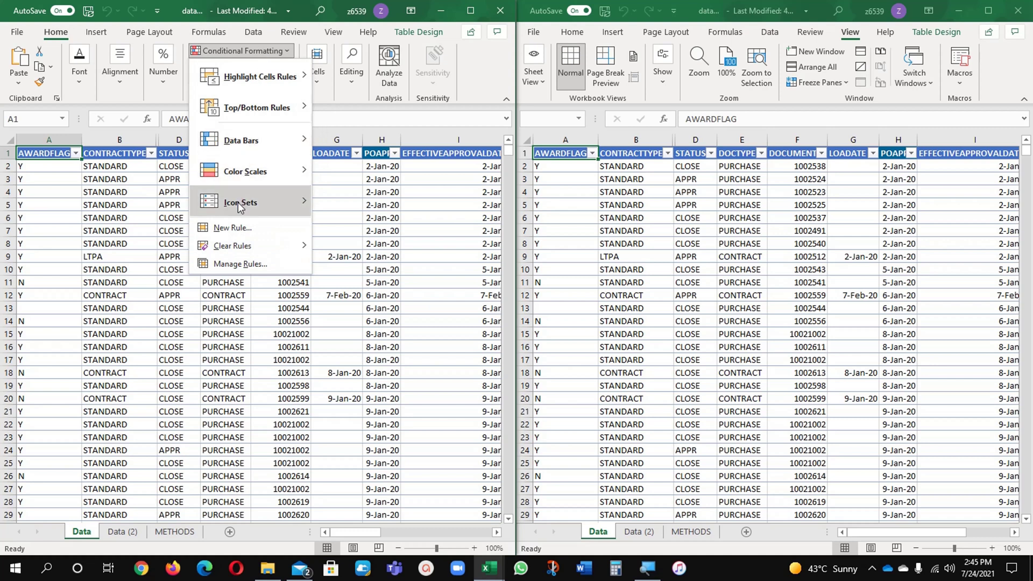
{"action": "left_click", "coordinate": [240, 230]}
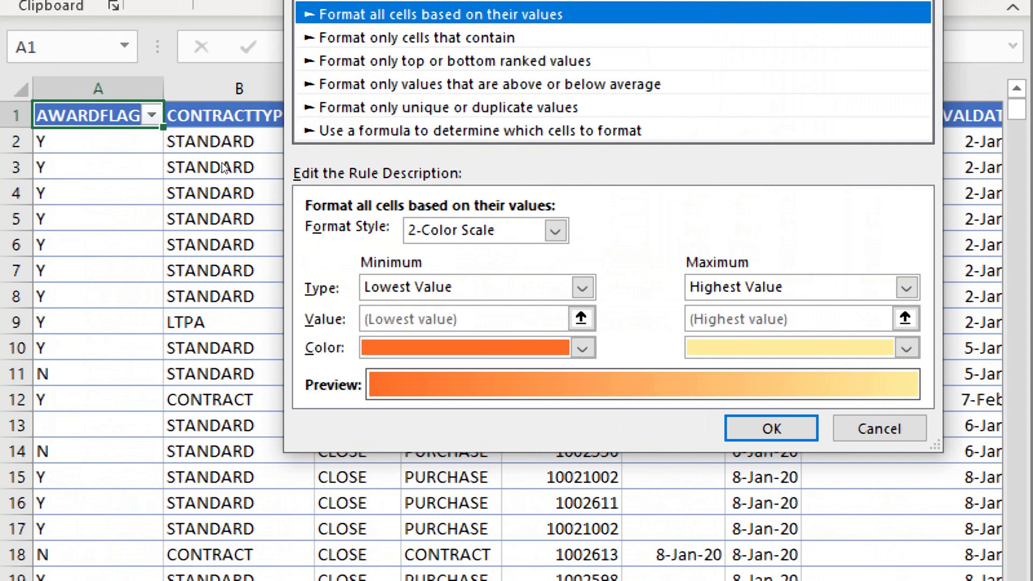
{"action": "key", "text": "End"}
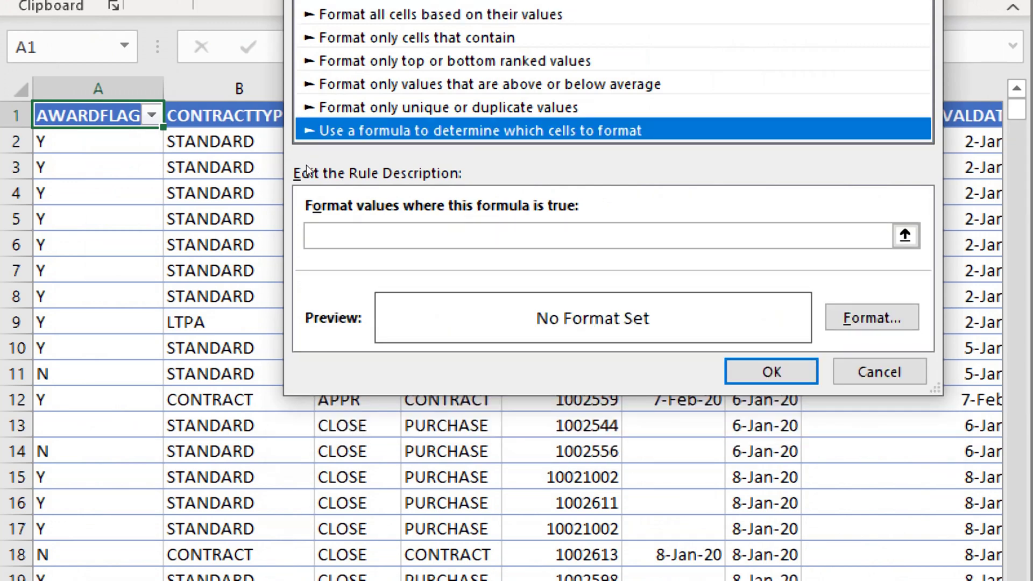
{"action": "key", "text": "Tab"}
{"action": "key", "text": "Tab"}
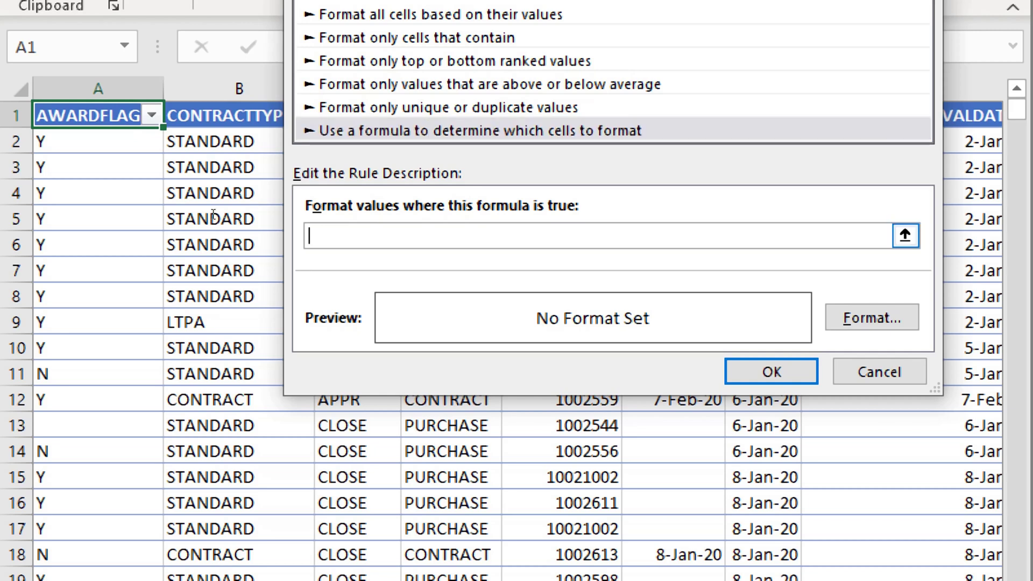
{"action": "type", "text": "="}
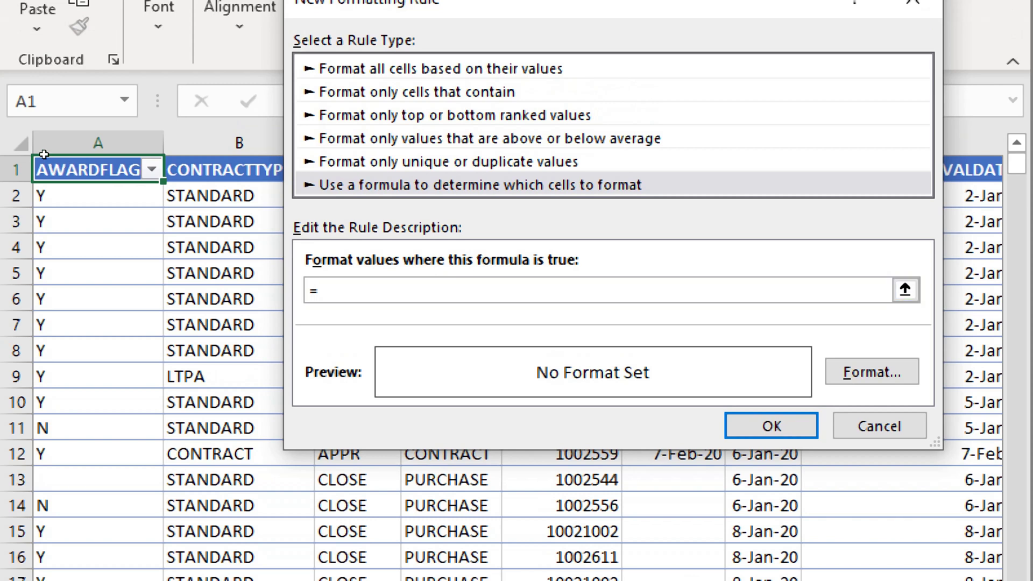
{"action": "left_click", "coordinate": [44, 155]}
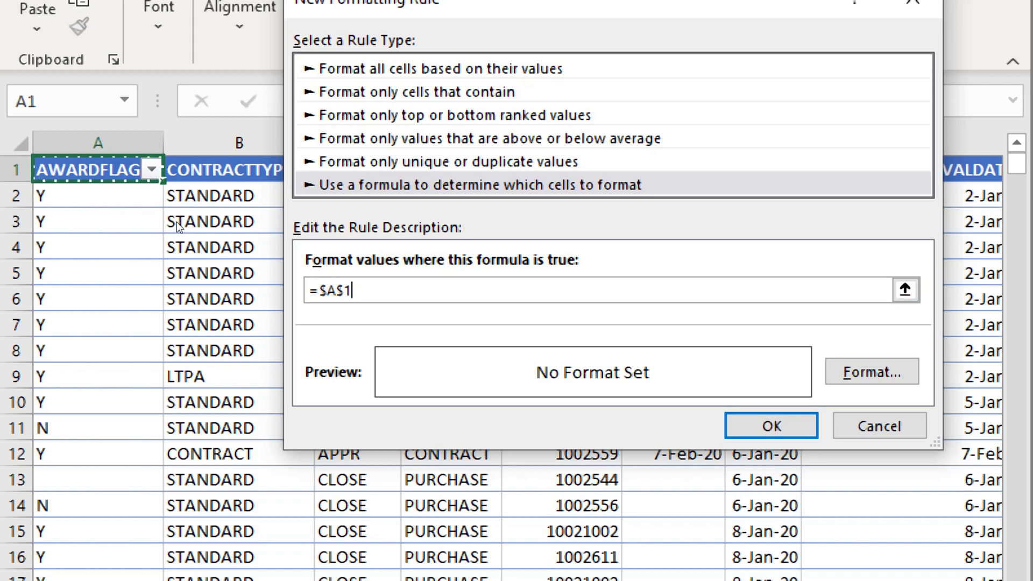
{"action": "key", "text": "F4"}
{"action": "key", "text": "F4"}
{"action": "key", "text": "F4"}
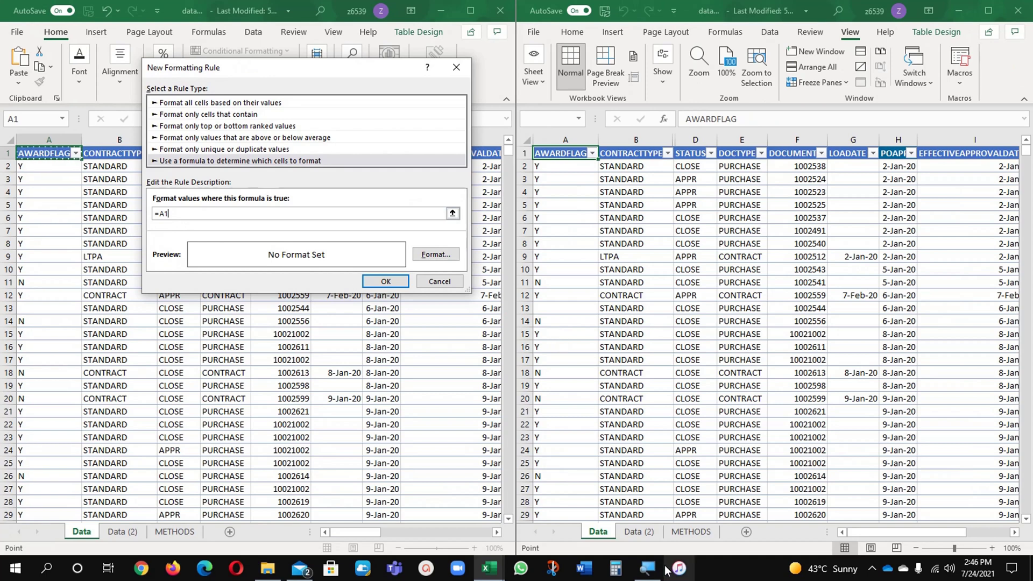
{"action": "left_click", "coordinate": [647, 538]}
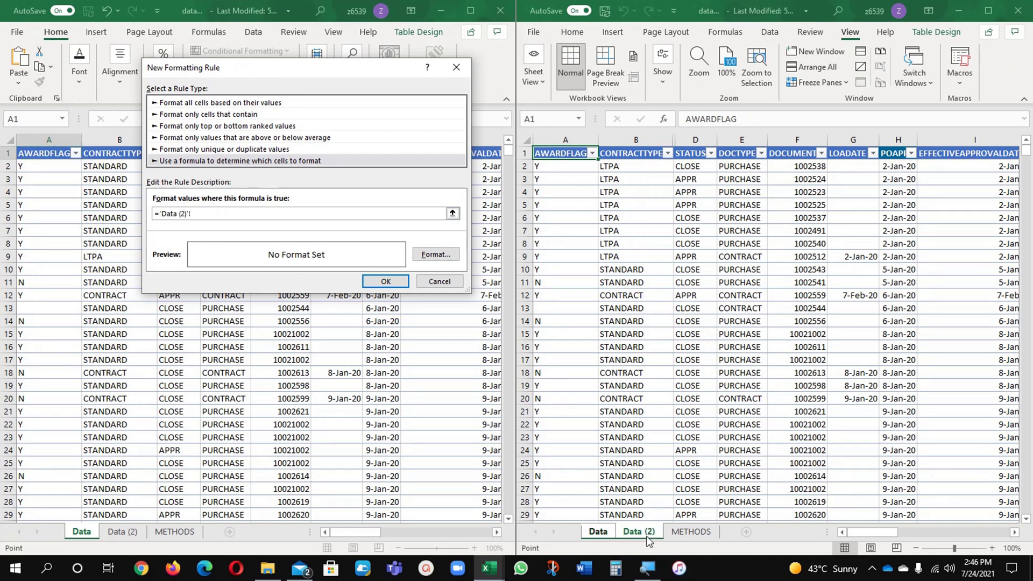
Cancel the unfinished rule and show Data (2) in the right window.
{"action": "left_click", "coordinate": [444, 285]}
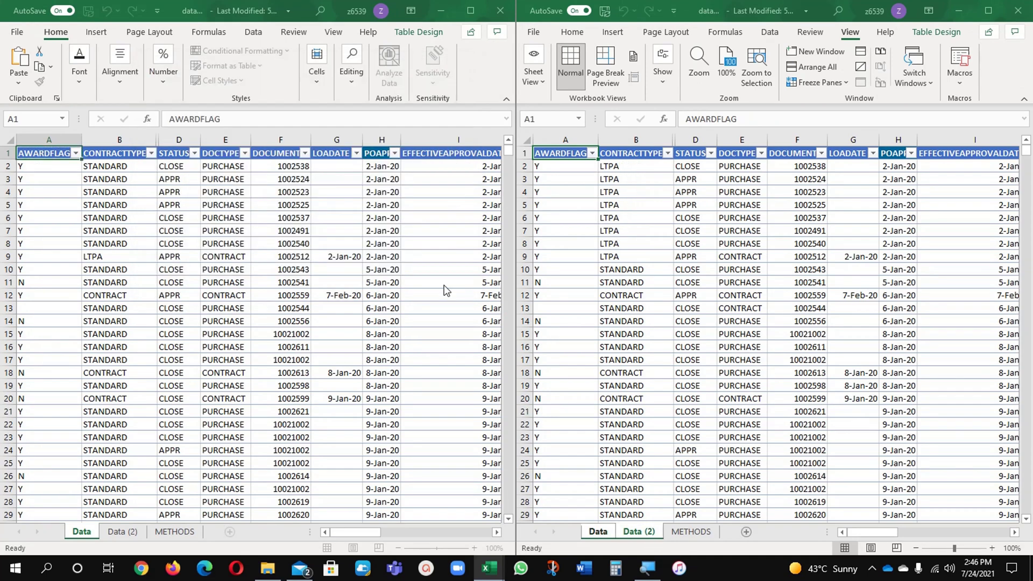
{"action": "left_click", "coordinate": [640, 535]}
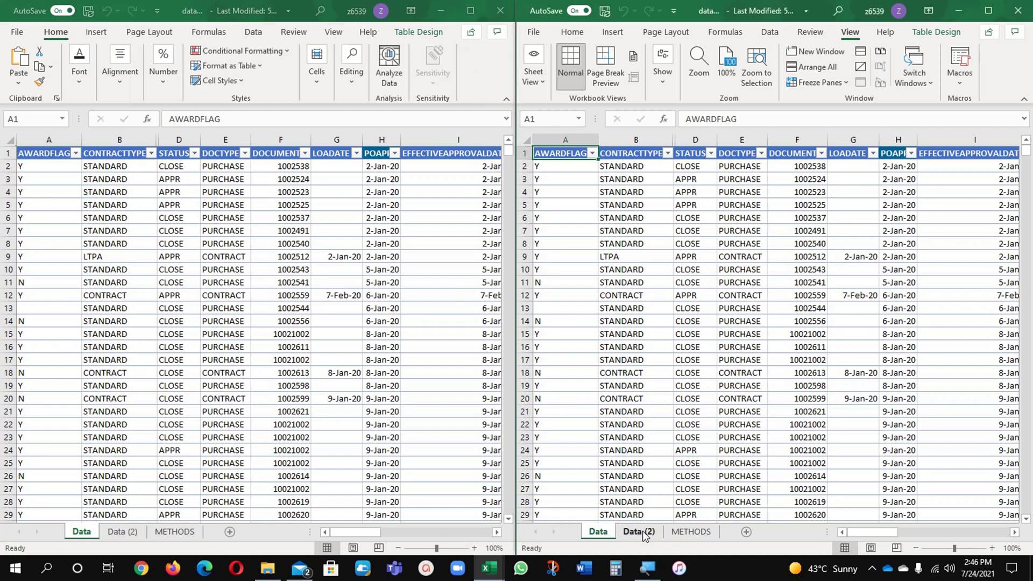
{"action": "left_click", "coordinate": [73, 182]}
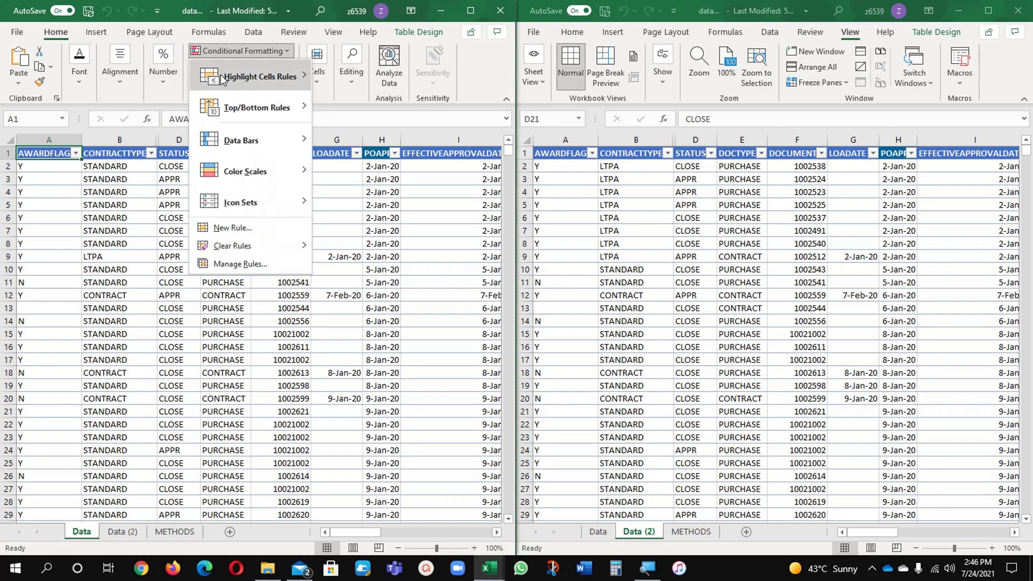
Create a formula rule =A1<>'Data (2)'!A1 with relative cell references.
{"action": "left_click", "coordinate": [234, 227]}
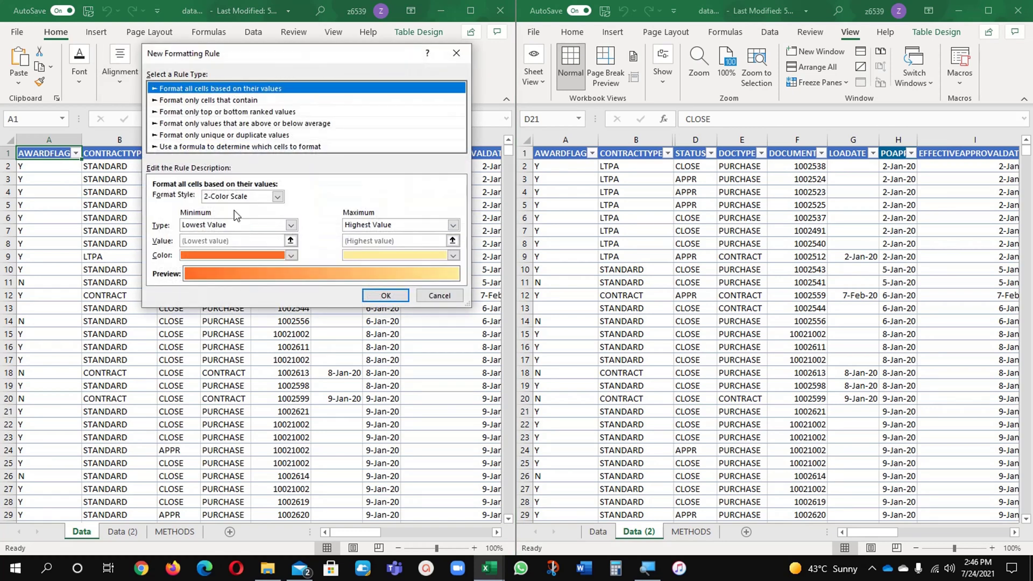
{"action": "left_click", "coordinate": [212, 148]}
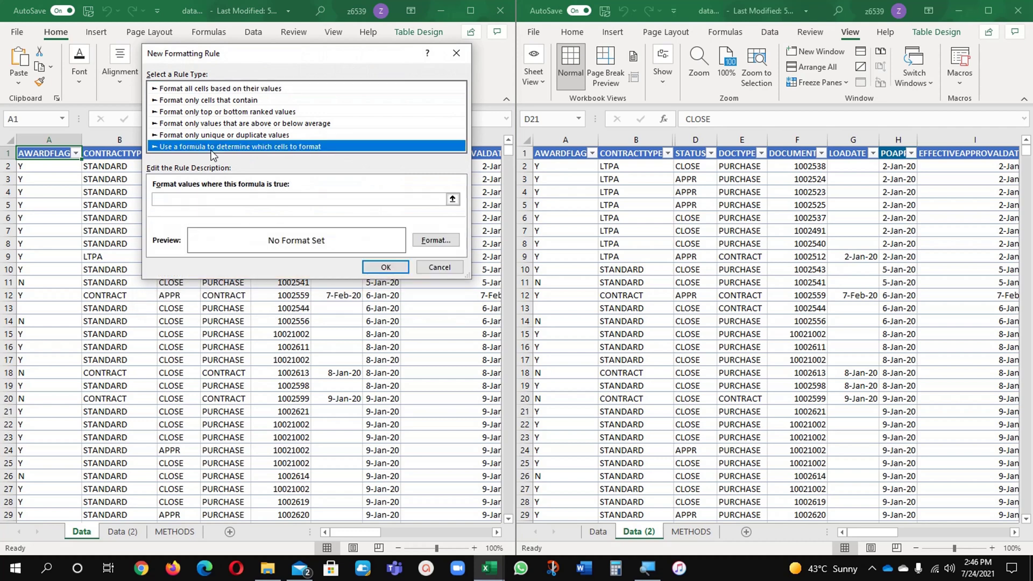
{"action": "left_click", "coordinate": [191, 202]}
{"action": "type", "text": "="}
{"action": "left_click", "coordinate": [40, 154]}
{"action": "key", "text": "F4"}
{"action": "key", "text": "F4"}
{"action": "key", "text": "F4"}
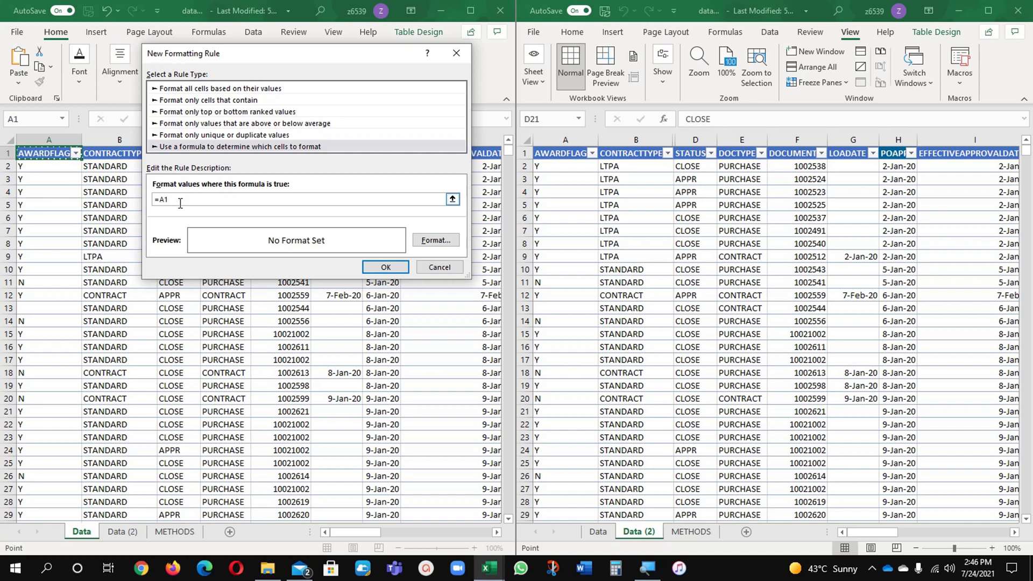
{"action": "type", "text": "<>"}
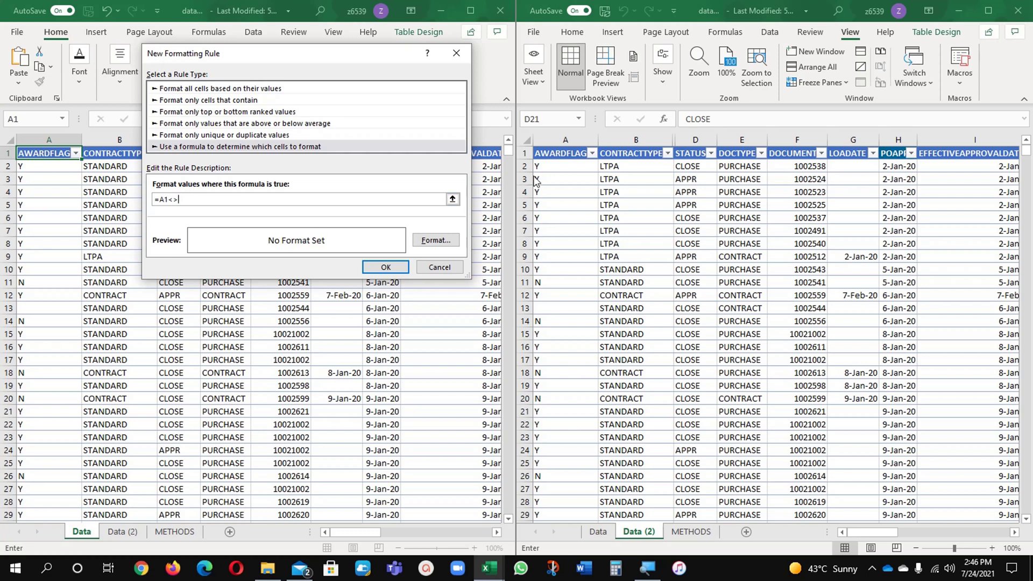
{"action": "left_click", "coordinate": [558, 157]}
{"action": "left_click", "coordinate": [556, 153]}
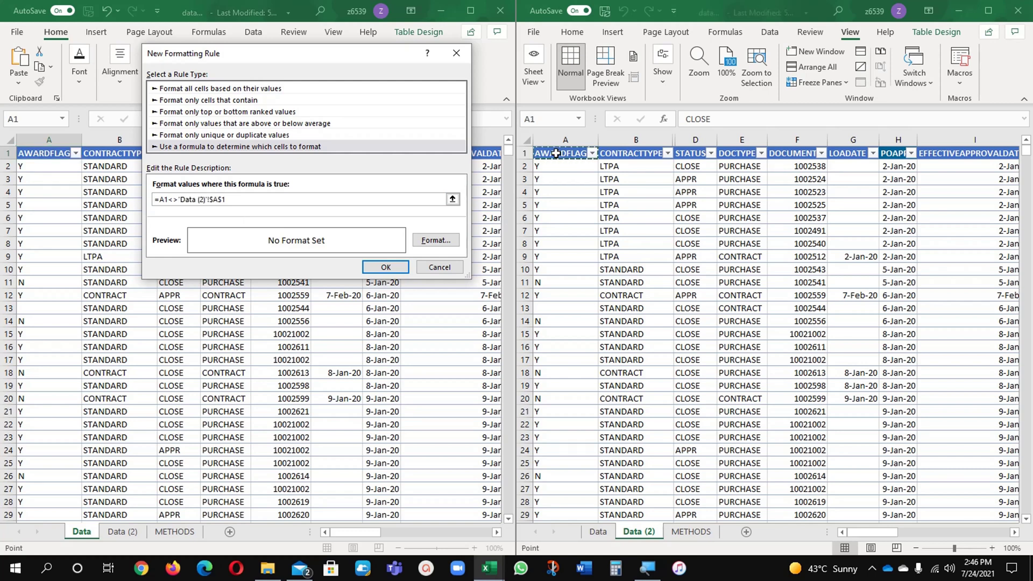
{"action": "key", "text": "F4"}
{"action": "key", "text": "F4"}
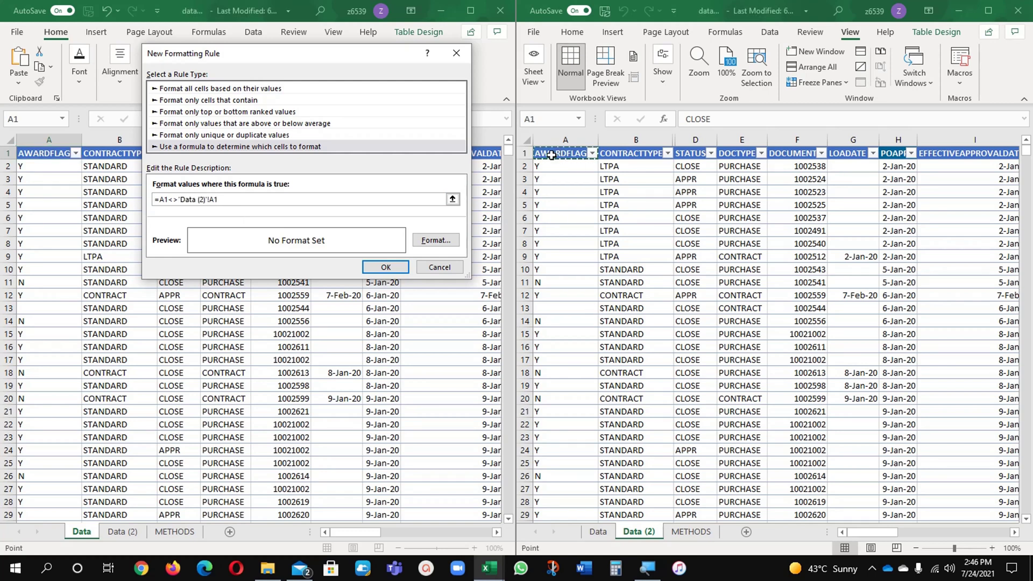
Format differing cells with a red fill and white font, then save the rule.
{"action": "left_click", "coordinate": [436, 240]}
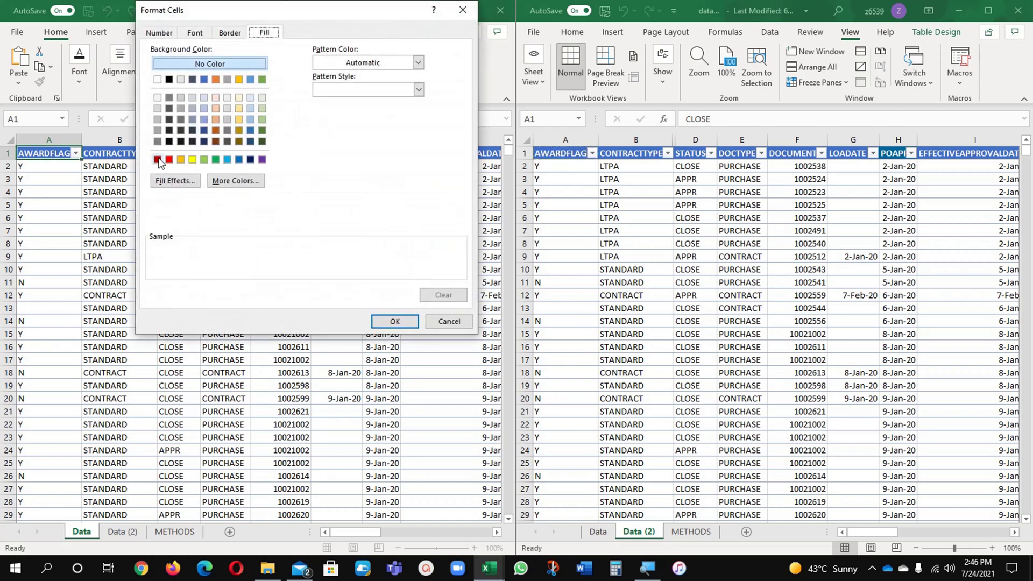
{"action": "left_click", "coordinate": [157, 159]}
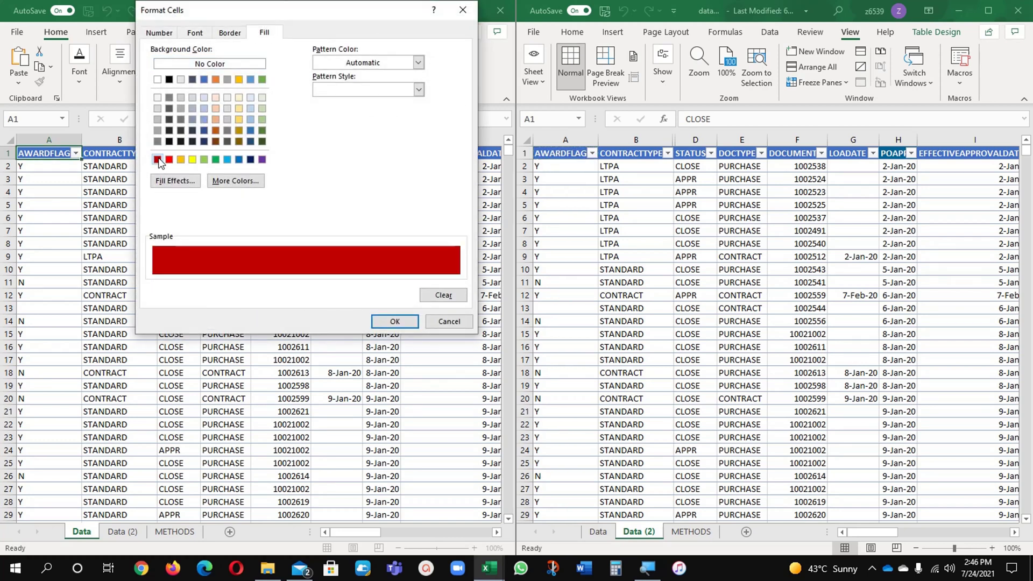
{"action": "left_click", "coordinate": [194, 33]}
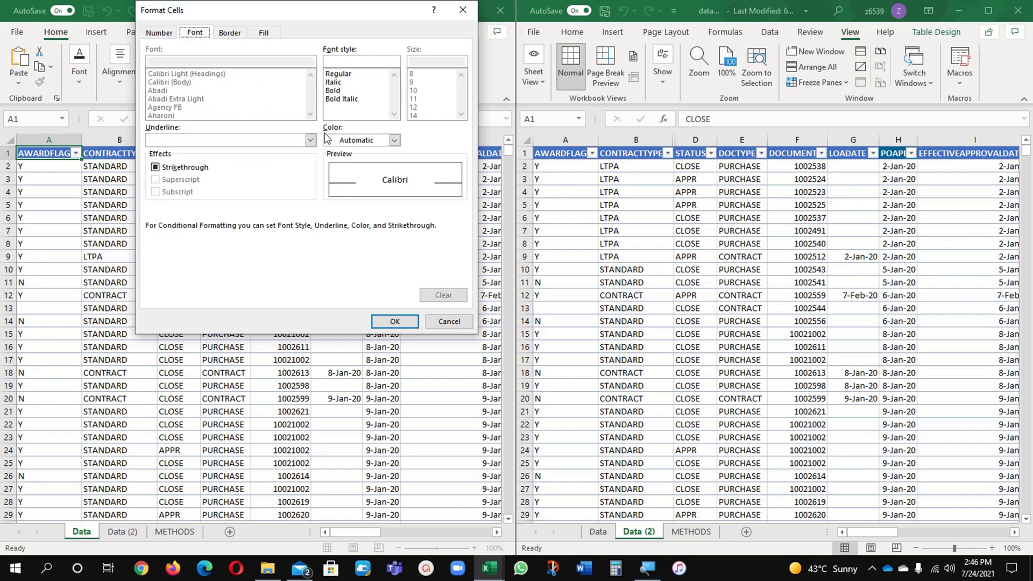
{"action": "left_click", "coordinate": [341, 142]}
{"action": "left_click", "coordinate": [329, 192]}
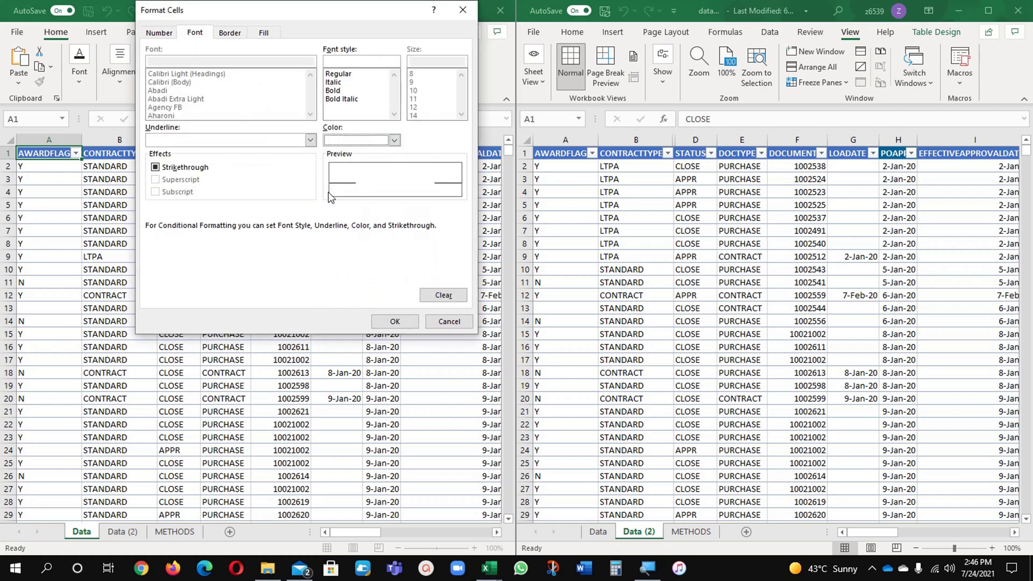
{"action": "left_click", "coordinate": [395, 321]}
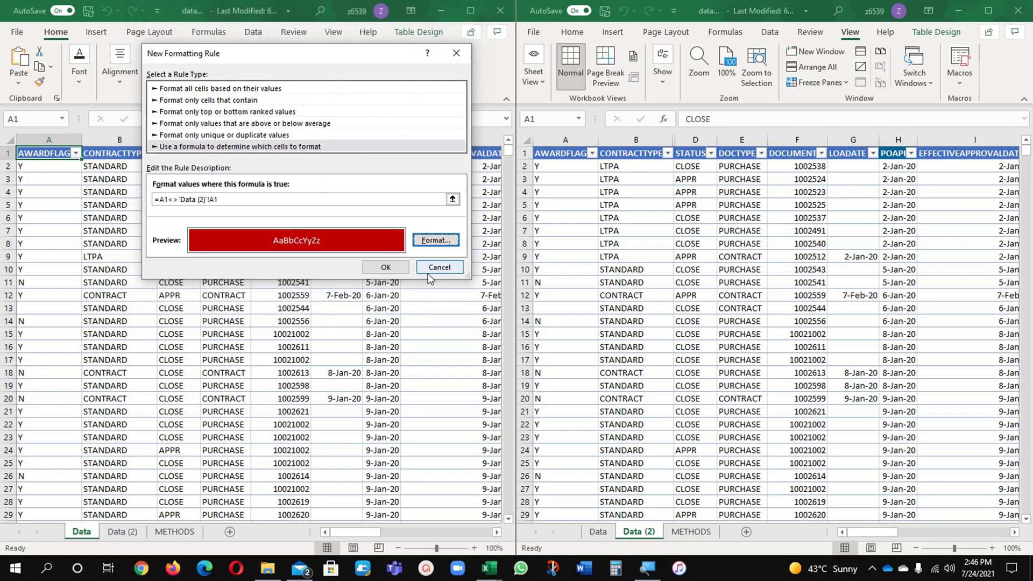
{"action": "left_click", "coordinate": [393, 272]}
Select the entire Data table from A1 using Ctrl+Shift+Right and Ctrl+Shift+Down.
{"action": "left_click", "coordinate": [167, 258]}
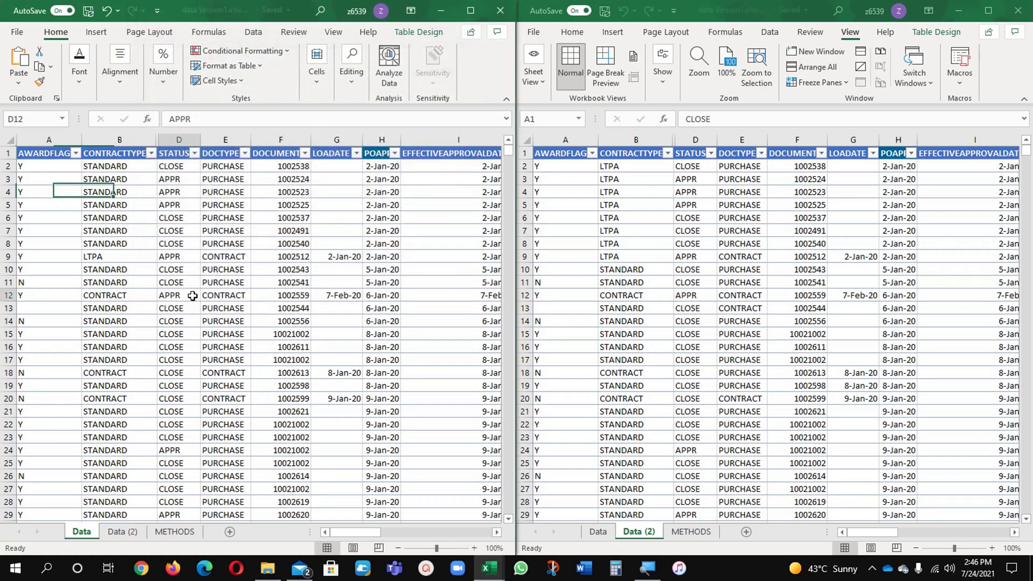
{"action": "left_click", "coordinate": [192, 295]}
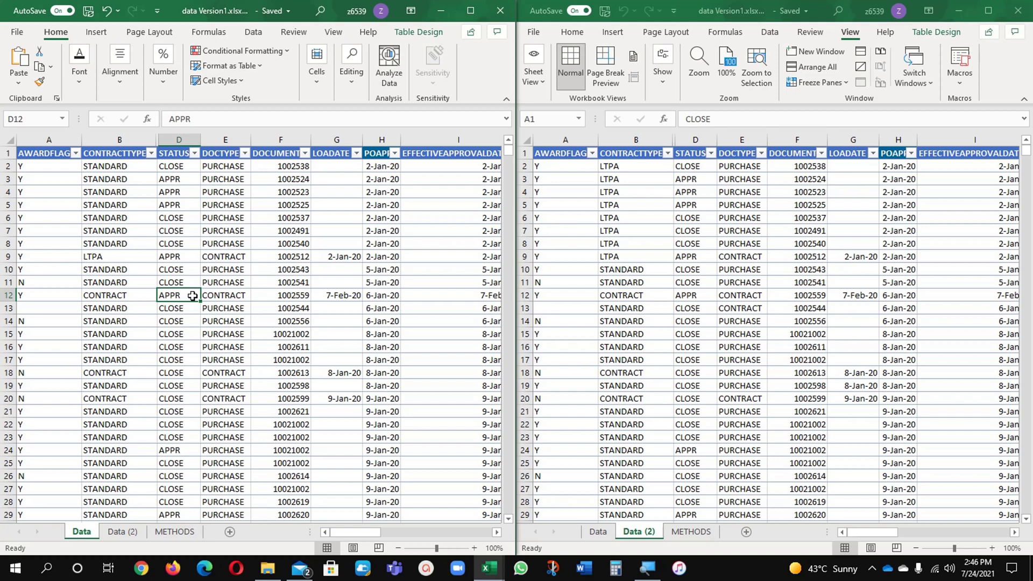
{"action": "left_click", "coordinate": [143, 243]}
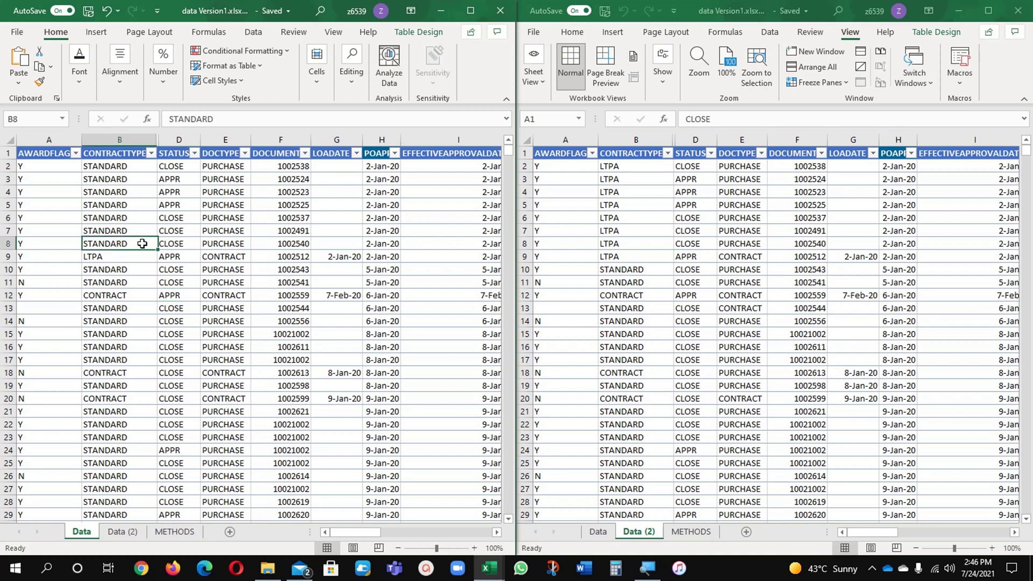
{"action": "left_click", "coordinate": [52, 155]}
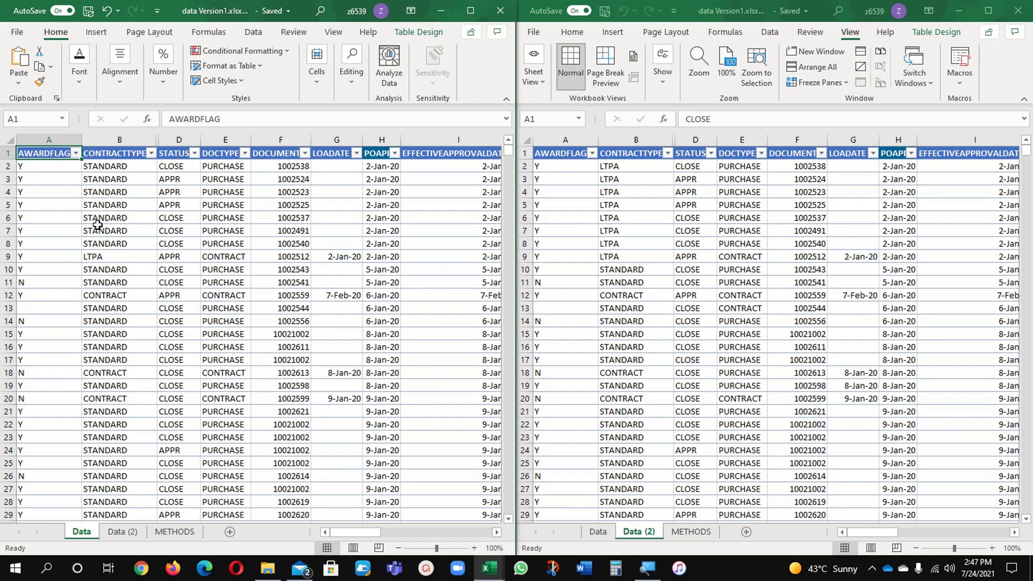
{"action": "key", "text": "ctrl+shift+Right"}
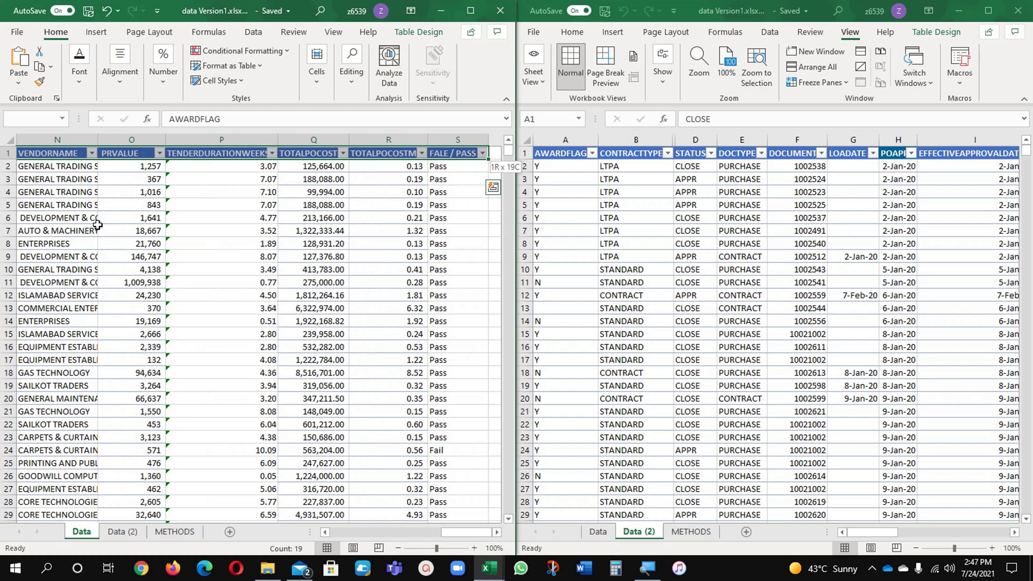
{"action": "key", "text": "ctrl+shift+Down"}
{"action": "key", "text": "ctrl+shift+Down"}
{"action": "key", "text": "ctrl+shift+Down"}
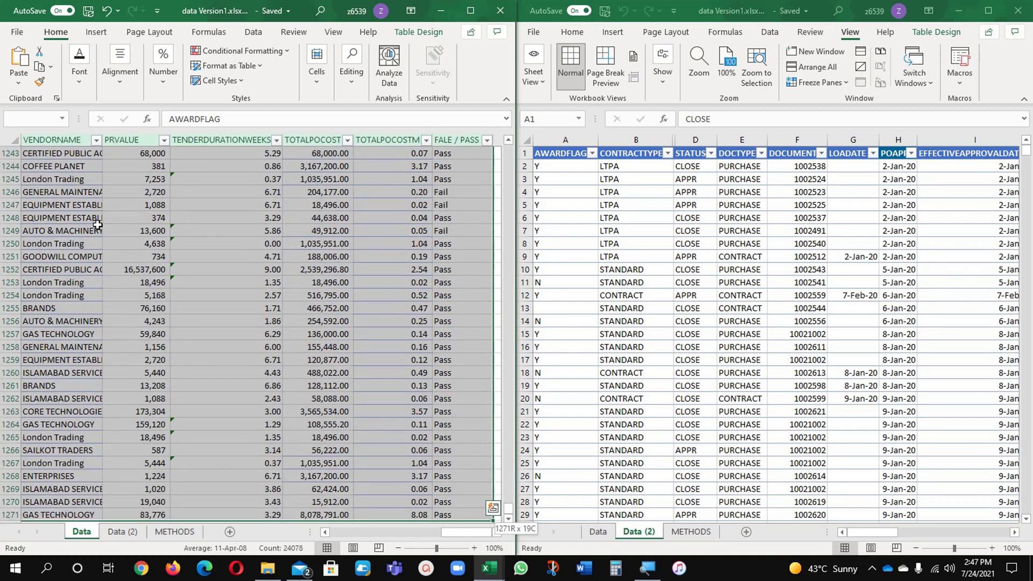
Scroll the left window back to column A and row 1.
{"action": "left_click", "coordinate": [342, 533]}
{"action": "left_click", "coordinate": [342, 533]}
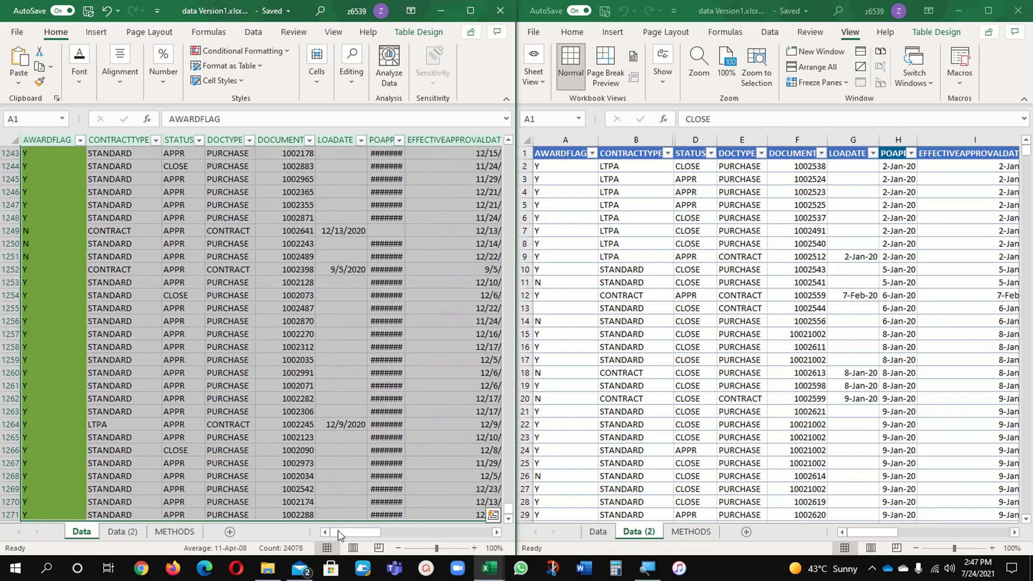
{"action": "left_click_drag", "start_coordinate": [507, 508], "coordinate": [511, 137]}
Delete the old A1-only rule in the conditional formatting Rules Manager.
{"action": "left_click", "coordinate": [243, 50]}
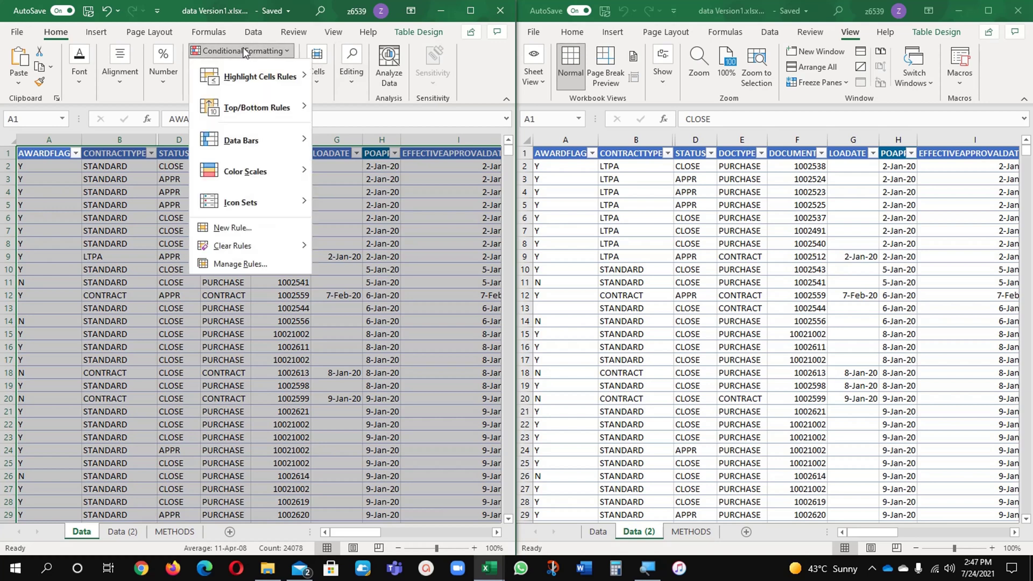
{"action": "left_click", "coordinate": [237, 263]}
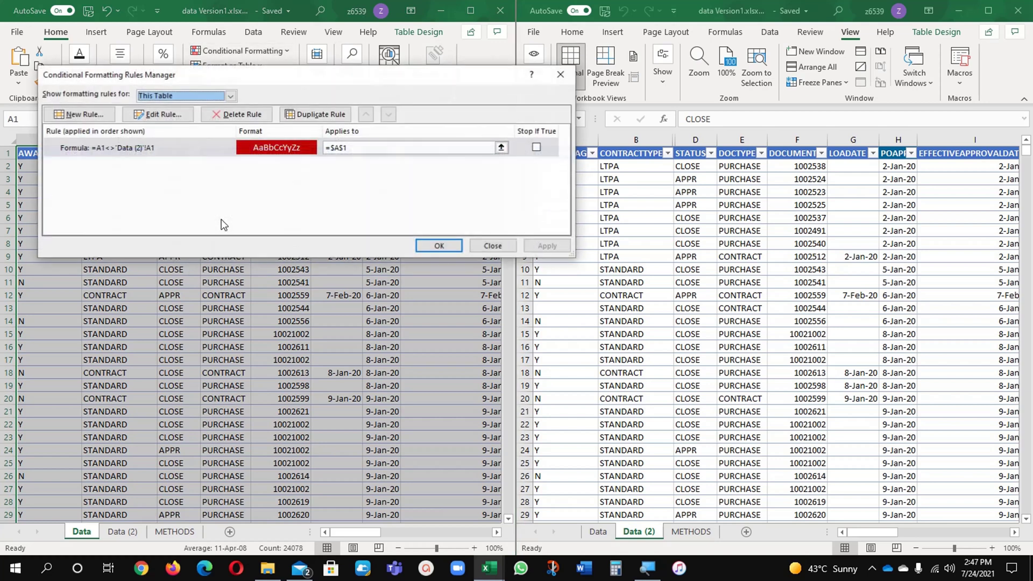
{"action": "left_click", "coordinate": [195, 153]}
{"action": "left_click", "coordinate": [233, 114]}
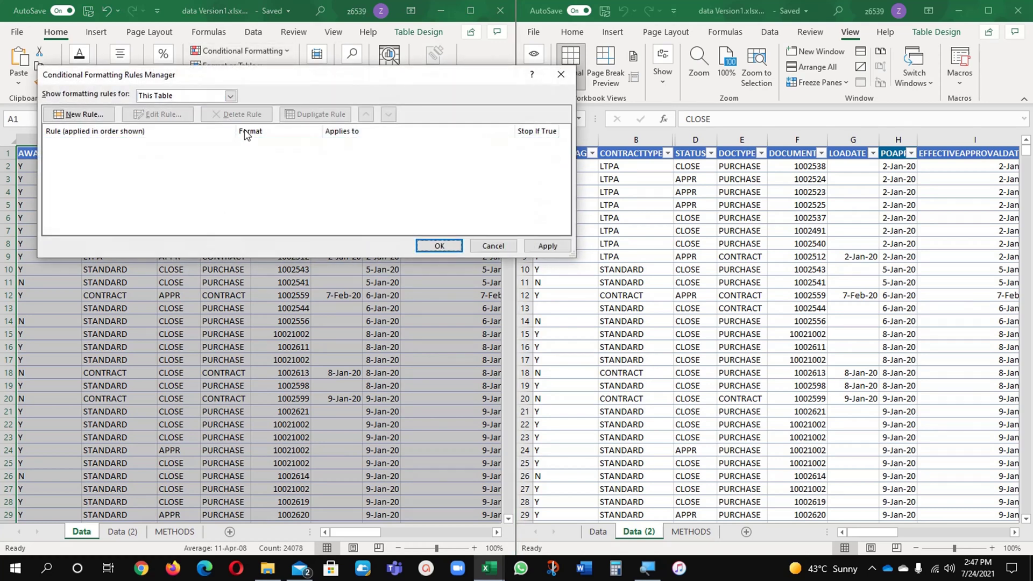
Add a new formula rule =A1<>'Data (2)'!A1 using relative references.
{"action": "left_click", "coordinate": [99, 116]}
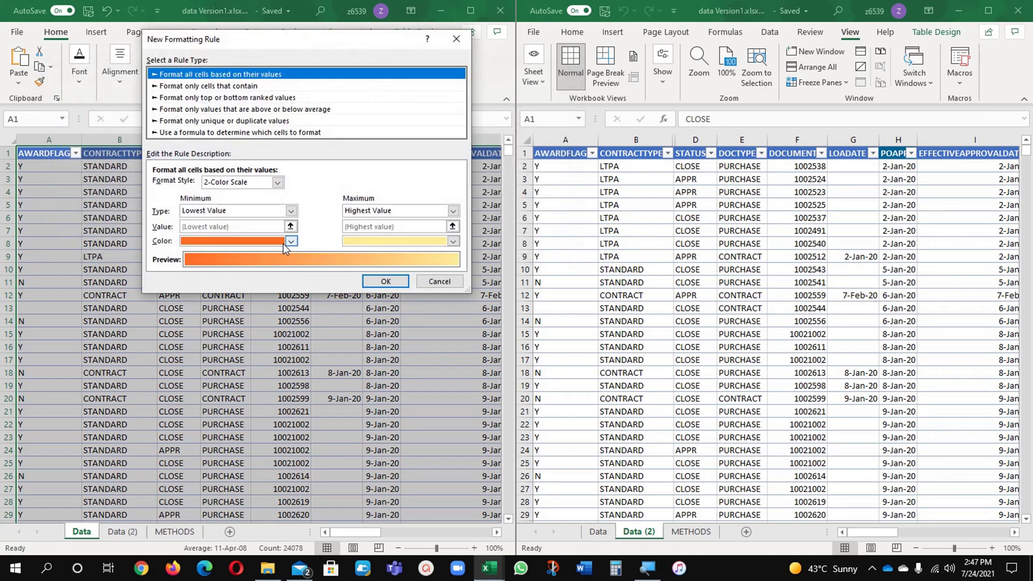
{"action": "left_click", "coordinate": [245, 133]}
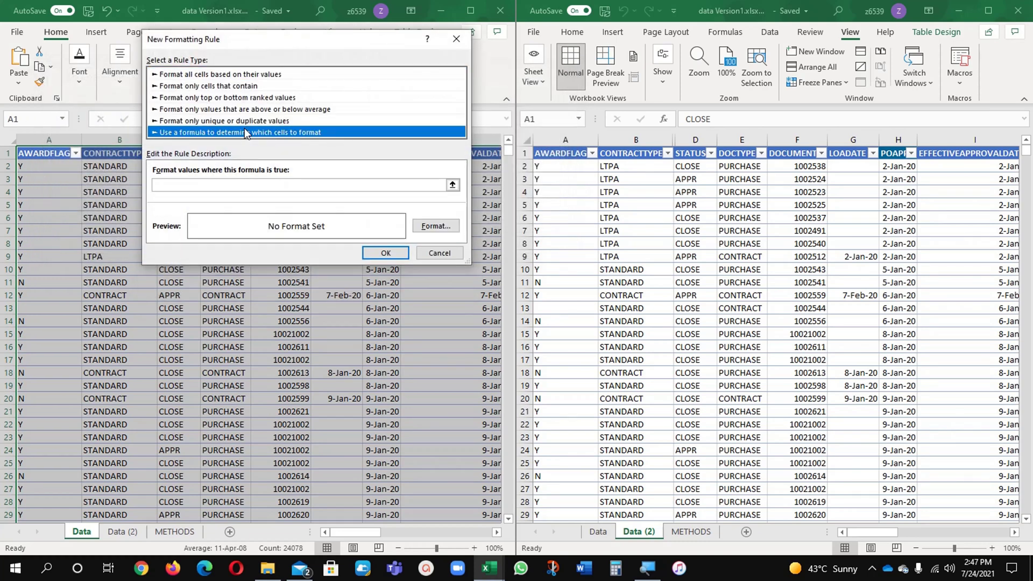
{"action": "left_click", "coordinate": [240, 183]}
{"action": "type", "text": "="}
{"action": "left_click", "coordinate": [58, 154]}
{"action": "key", "text": "F4"}
{"action": "key", "text": "F4"}
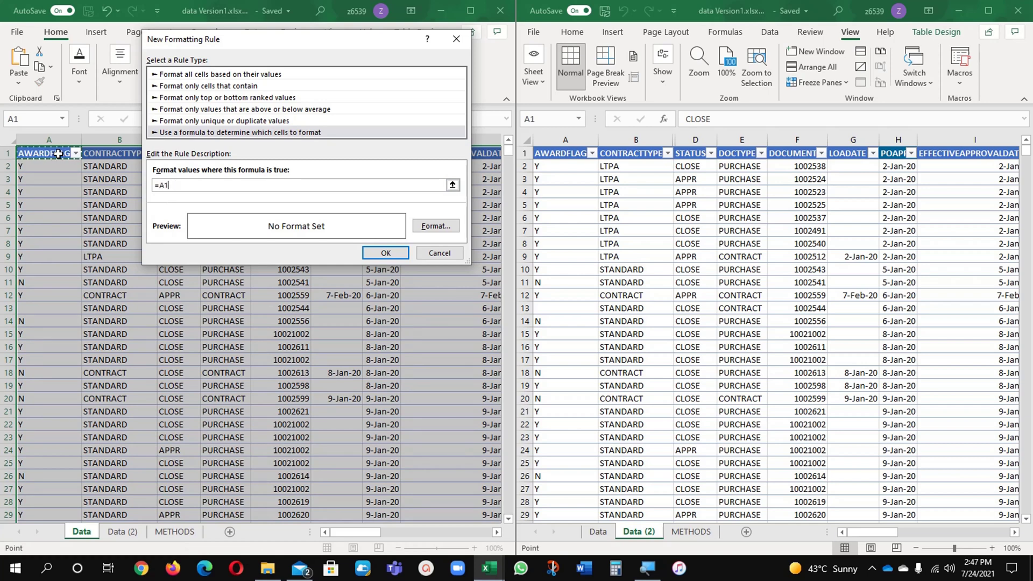
{"action": "type", "text": "<>"}
{"action": "left_click", "coordinate": [557, 153]}
{"action": "left_click", "coordinate": [558, 154]}
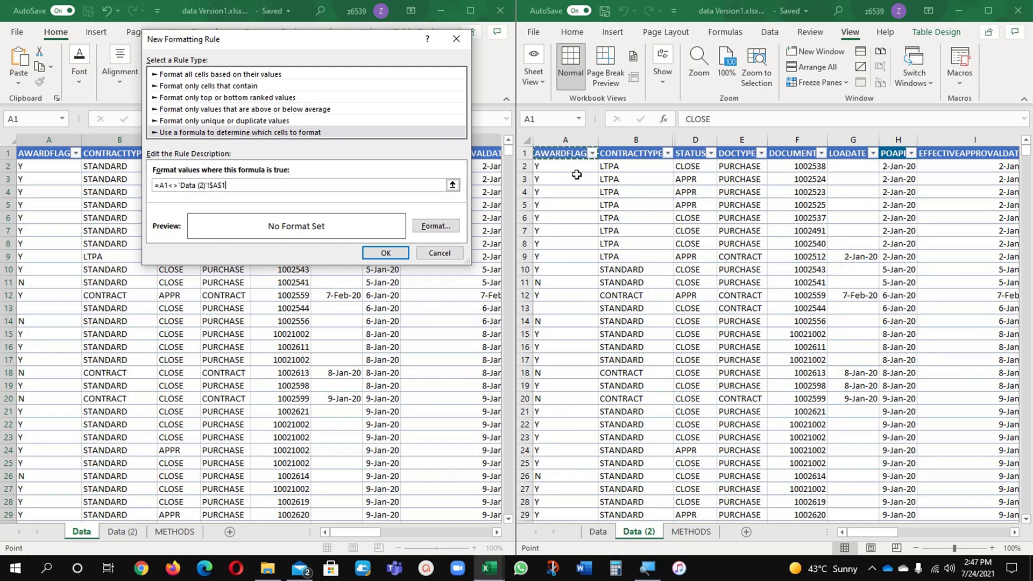
{"action": "key", "text": "F4"}
{"action": "key", "text": "F4"}
{"action": "key", "text": "F4"}
Give differing cells a red fill and save the new rule.
{"action": "left_click", "coordinate": [437, 228]}
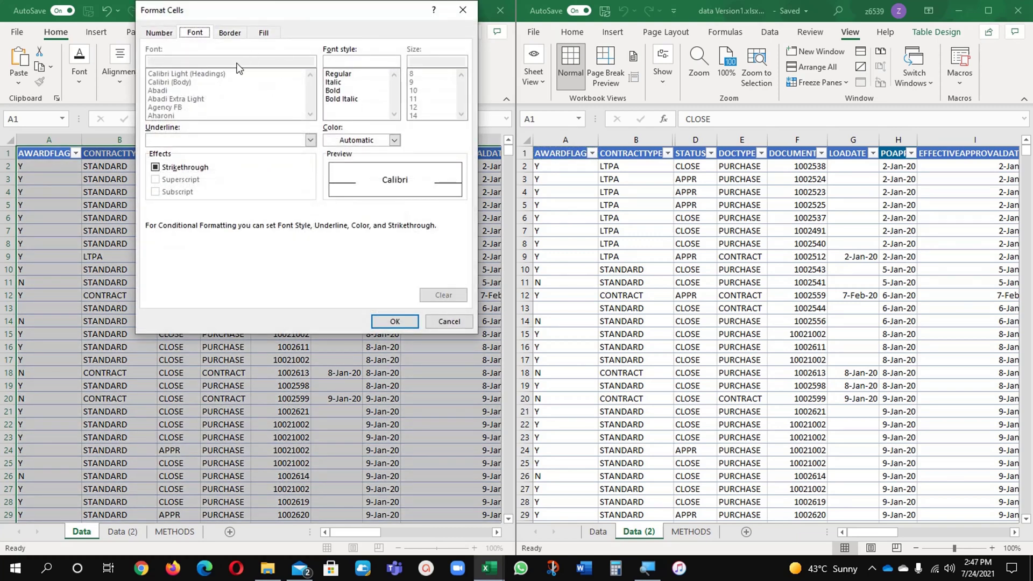
{"action": "left_click", "coordinate": [358, 141]}
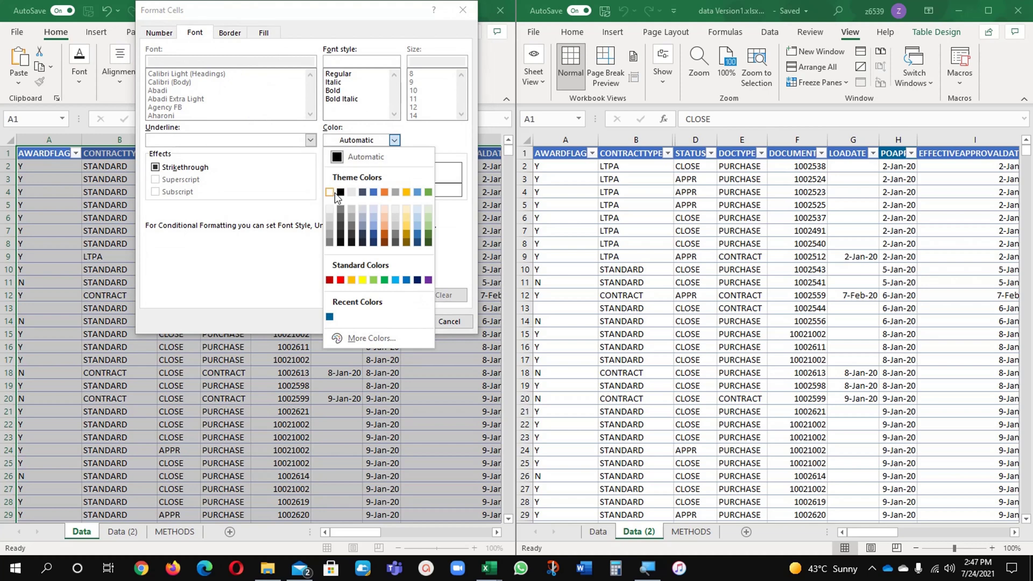
{"action": "key", "text": "Escape"}
{"action": "left_click", "coordinate": [271, 34]}
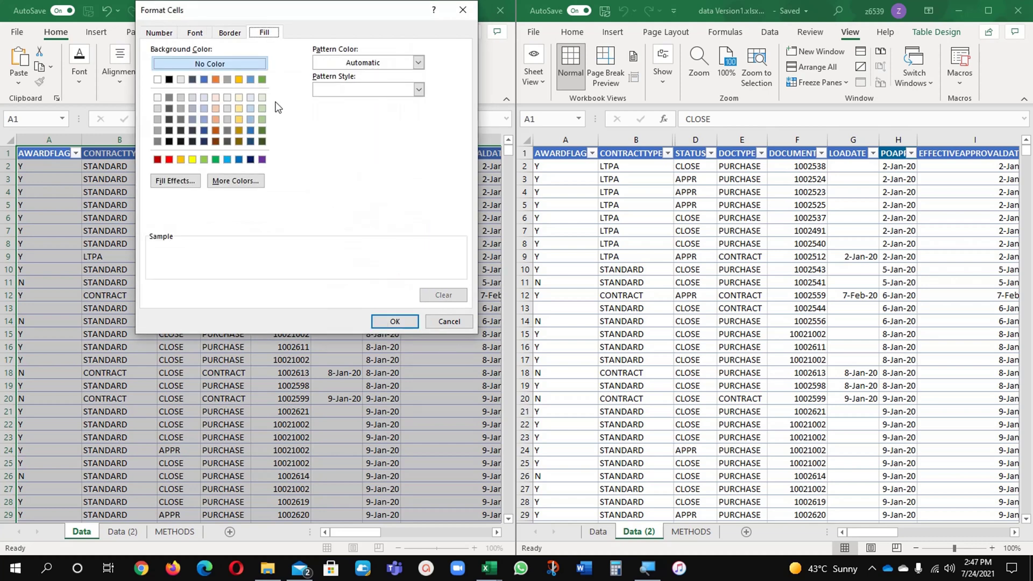
{"action": "left_click", "coordinate": [169, 160]}
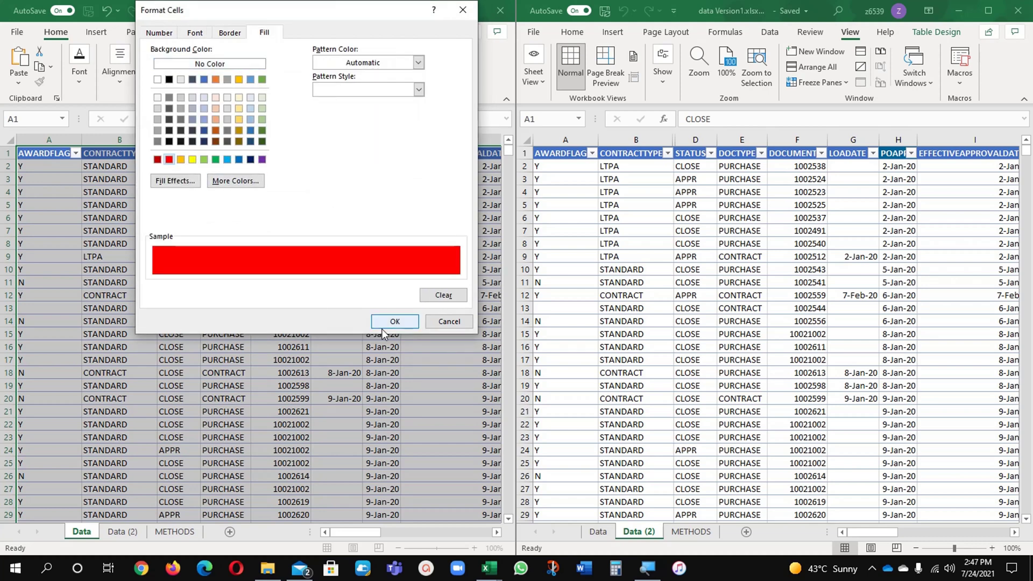
{"action": "left_click", "coordinate": [384, 323]}
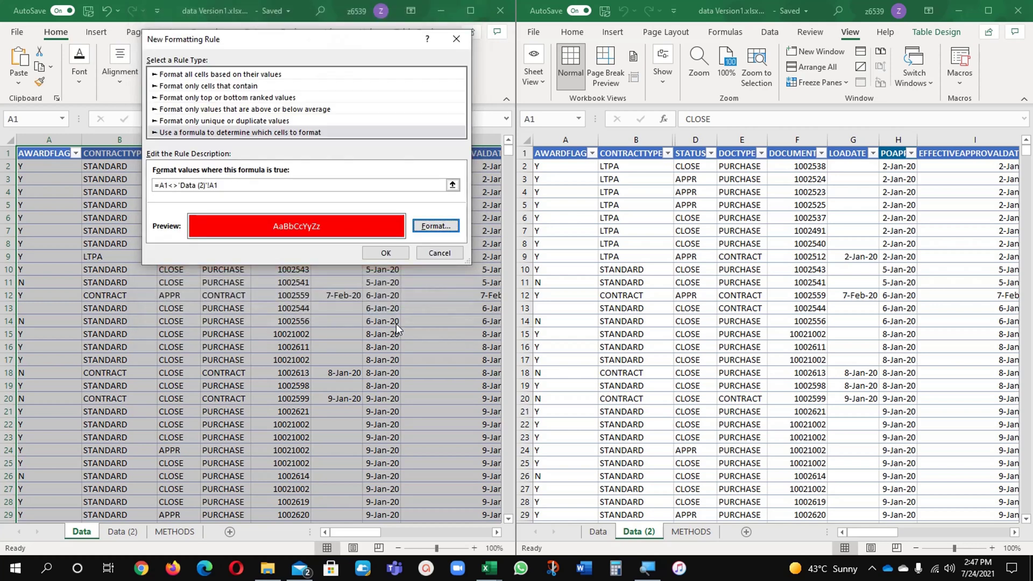
{"action": "left_click", "coordinate": [396, 258]}
Apply the rule, then test-fill F19 on Data (2) and undo it.
{"action": "left_click", "coordinate": [436, 246]}
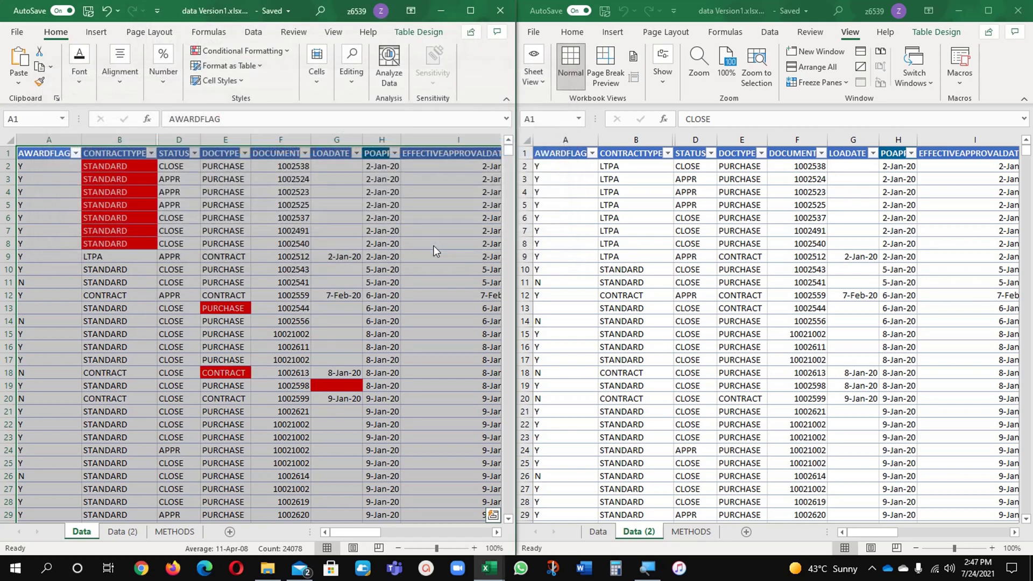
{"action": "left_click", "coordinate": [350, 307]}
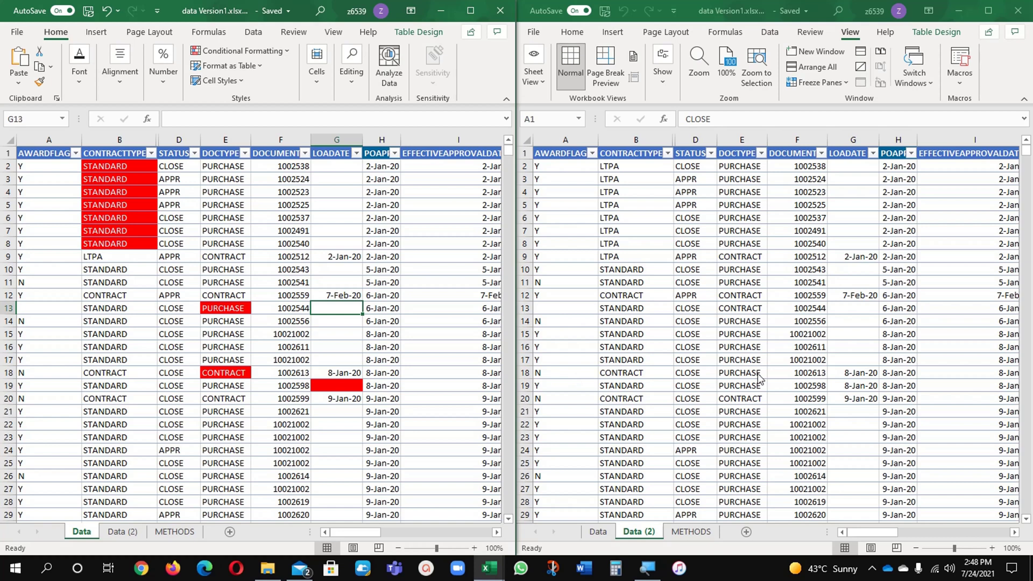
{"action": "left_click", "coordinate": [810, 386]}
{"action": "left_click", "coordinate": [814, 386]}
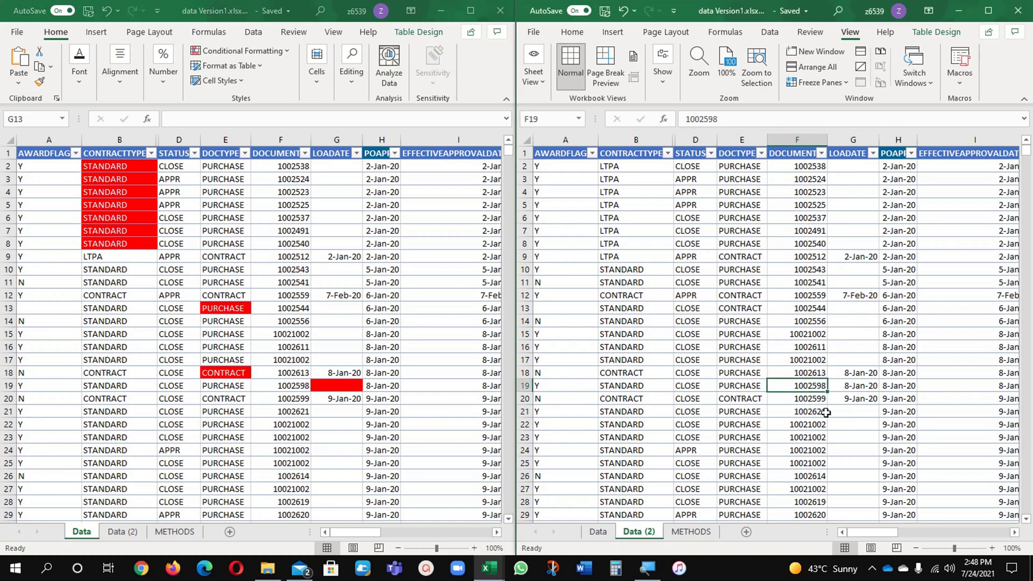
{"action": "key", "text": "ctrl+d"}
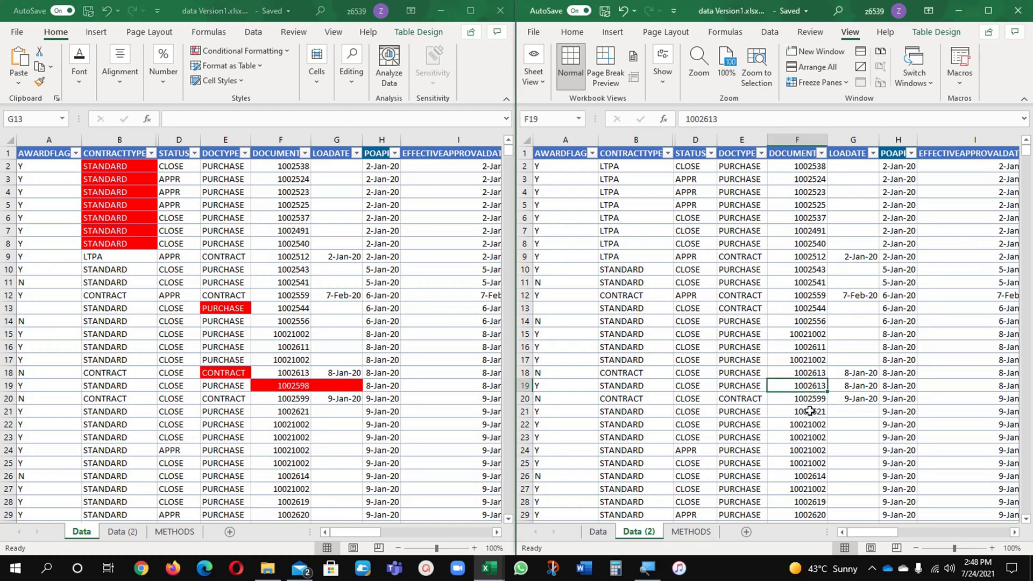
{"action": "key", "text": "ctrl+z"}
Fill F25's value down into F26 on Data (2), making it 10021002.
{"action": "left_click", "coordinate": [812, 464]}
{"action": "left_click", "coordinate": [807, 476]}
{"action": "key", "text": "ctrl+d"}
{"action": "left_click", "coordinate": [969, 414]}
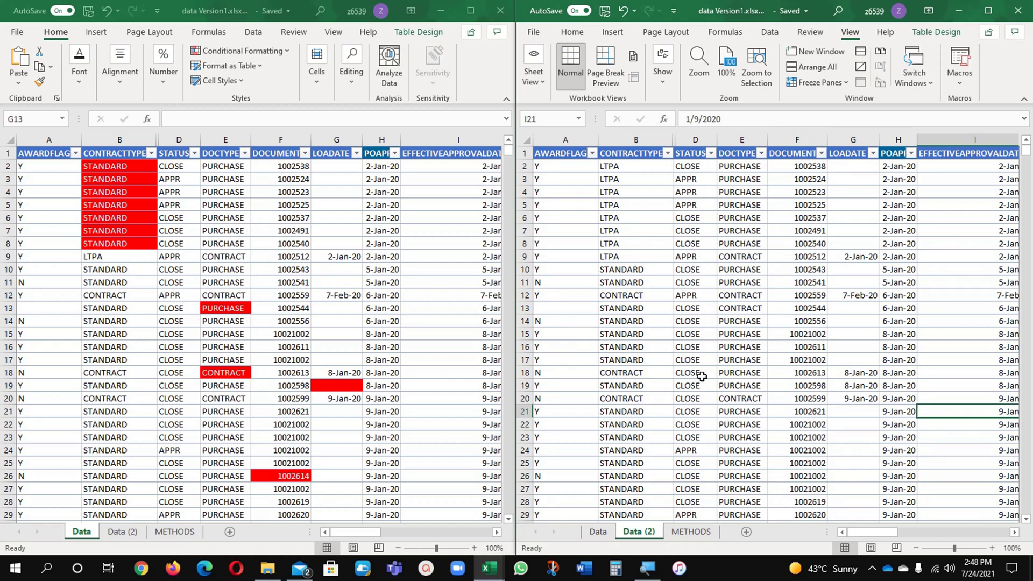
Copy CONTRACT from B18 into B24 on Data (2).
{"action": "key", "text": "alt+Tab"}
{"action": "left_click", "coordinate": [118, 369]}
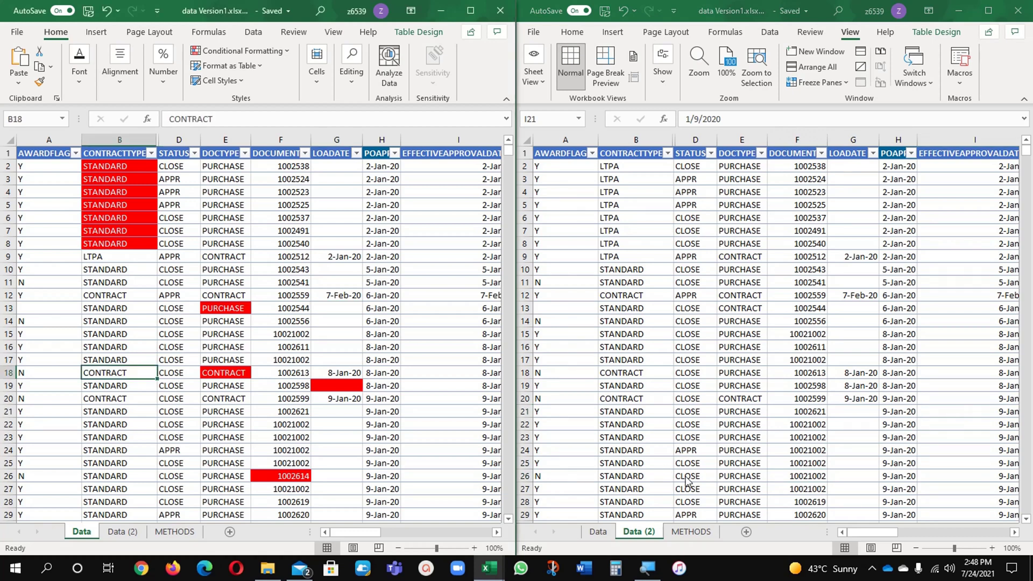
{"action": "left_click", "coordinate": [627, 374]}
{"action": "key", "text": "ctrl+c"}
{"action": "key", "text": "Down"}
{"action": "key", "text": "Down"}
{"action": "key", "text": "Down"}
{"action": "key", "text": "Down"}
{"action": "key", "text": "Down"}
{"action": "key", "text": "Down"}
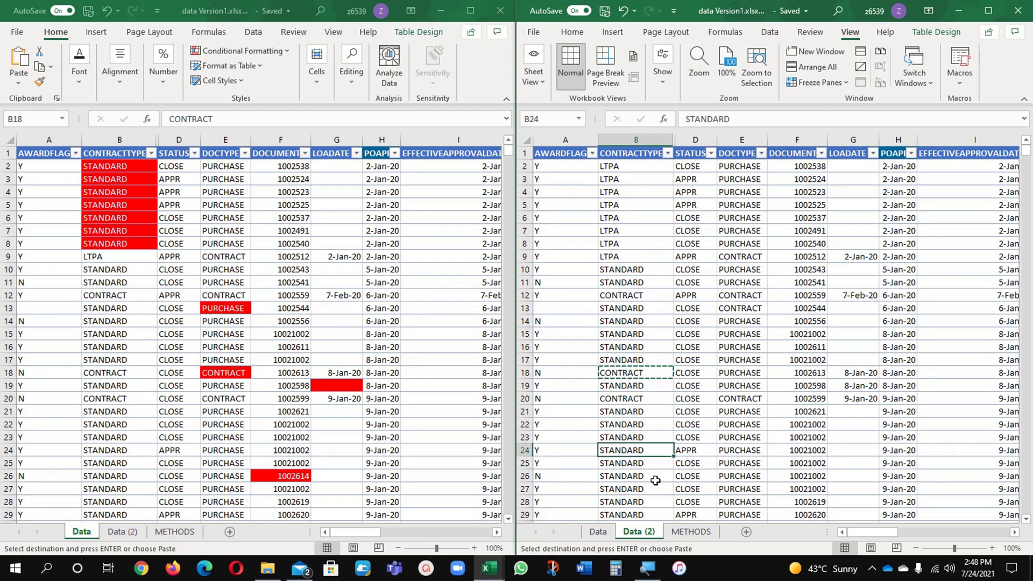
{"action": "key", "text": "ctrl+v"}
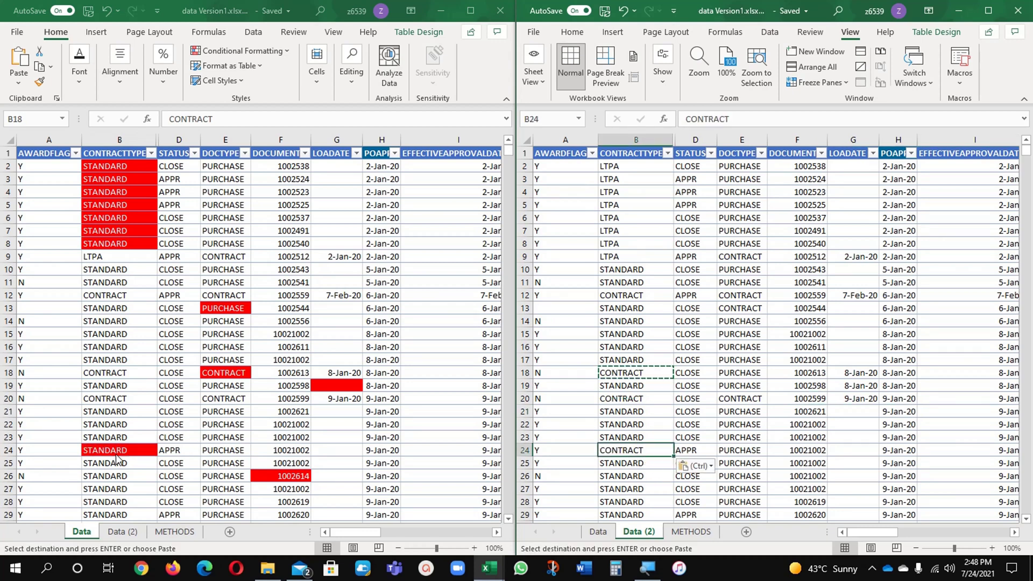
Scroll down to B51 and undo an accidental LTPA fill on the Data sheet.
{"action": "left_click", "coordinate": [656, 451]}
{"action": "key", "text": "Escape"}
{"action": "scroll", "coordinate": [656, 452], "scroll_direction": "down", "scroll_amount": 11}
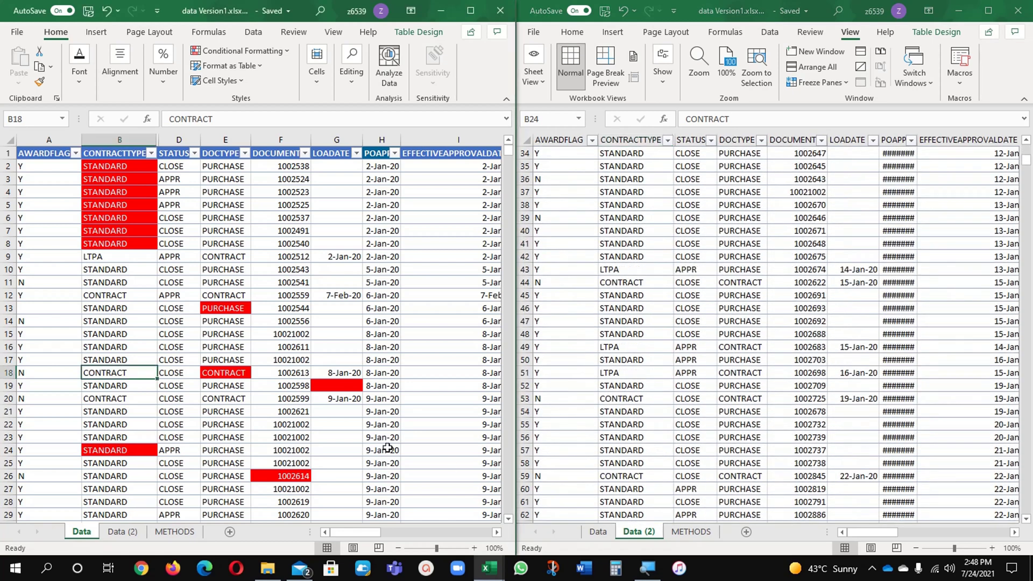
{"action": "scroll", "coordinate": [381, 464], "scroll_direction": "down", "scroll_amount": 7}
{"action": "scroll", "coordinate": [389, 453], "scroll_direction": "down", "scroll_amount": 3}
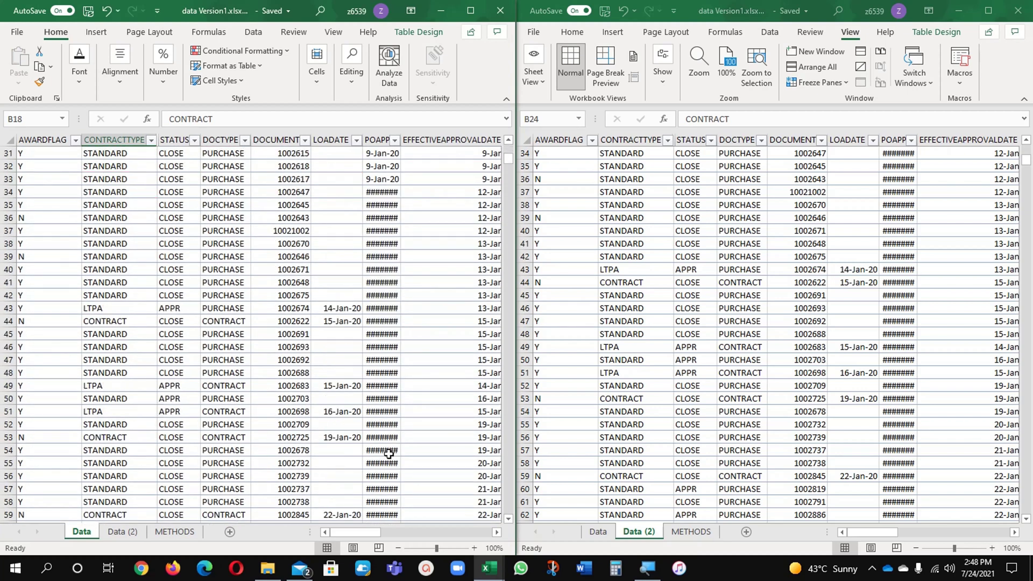
{"action": "scroll", "coordinate": [388, 453], "scroll_direction": "down", "scroll_amount": 1}
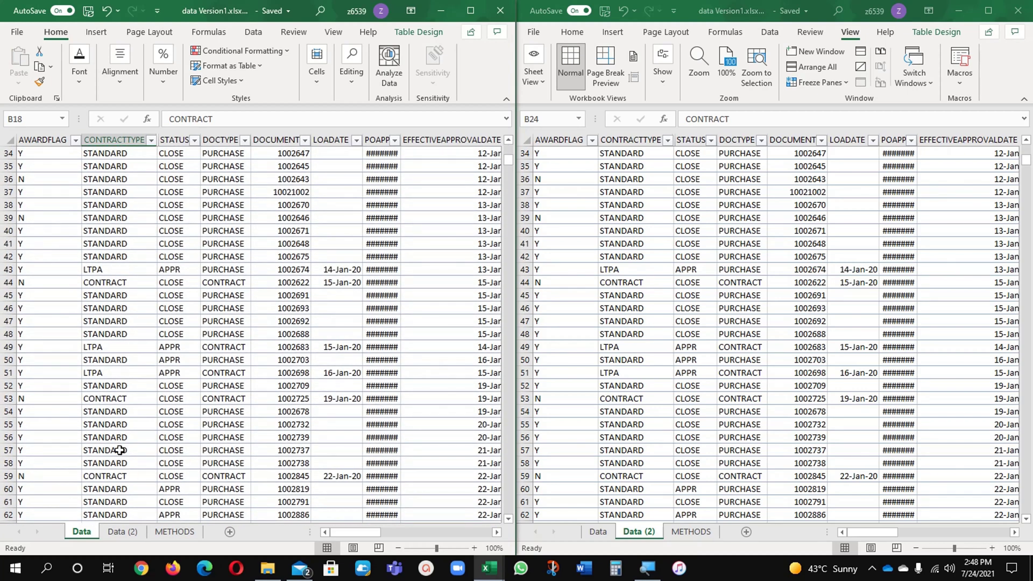
{"action": "left_click", "coordinate": [120, 450]}
{"action": "left_click", "coordinate": [114, 372]}
{"action": "left_click_drag", "start_coordinate": [157, 378], "coordinate": [134, 464]}
{"action": "key", "text": "ctrl+z"}
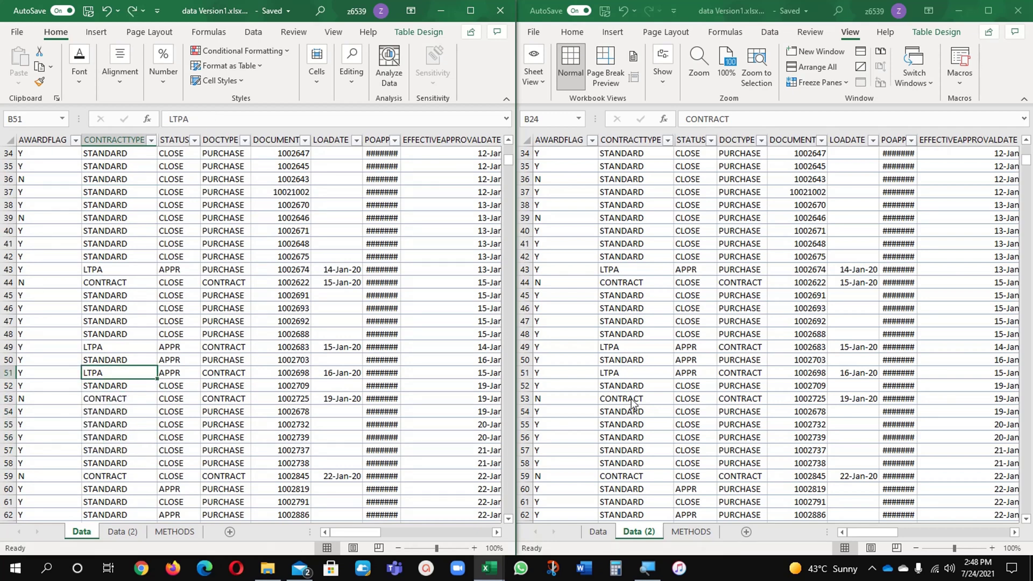
Fill LTPA from B51 down through B59 on Data (2), then scroll Data back up.
{"action": "left_click", "coordinate": [632, 374]}
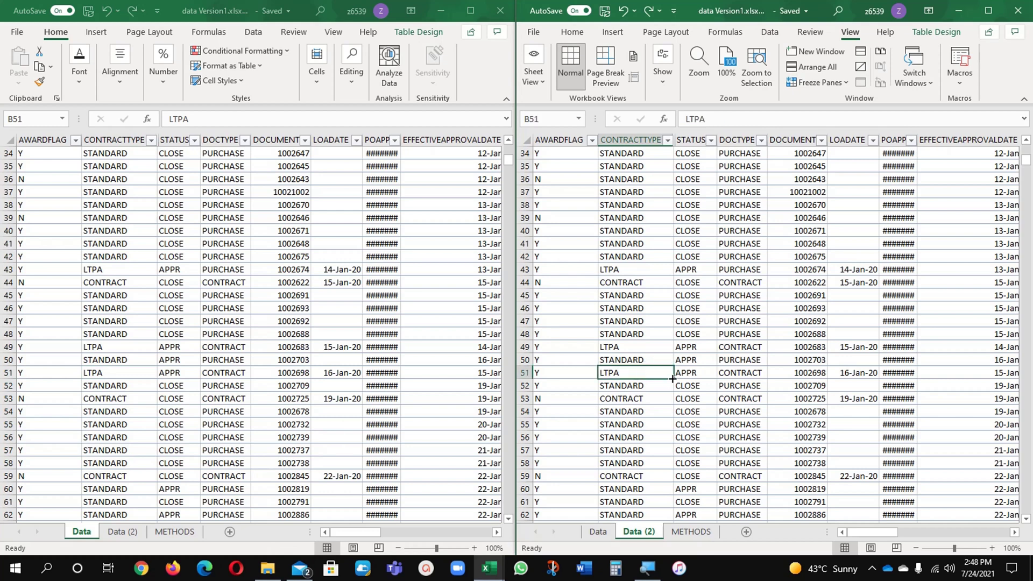
{"action": "left_click_drag", "start_coordinate": [672, 378], "coordinate": [673, 481]}
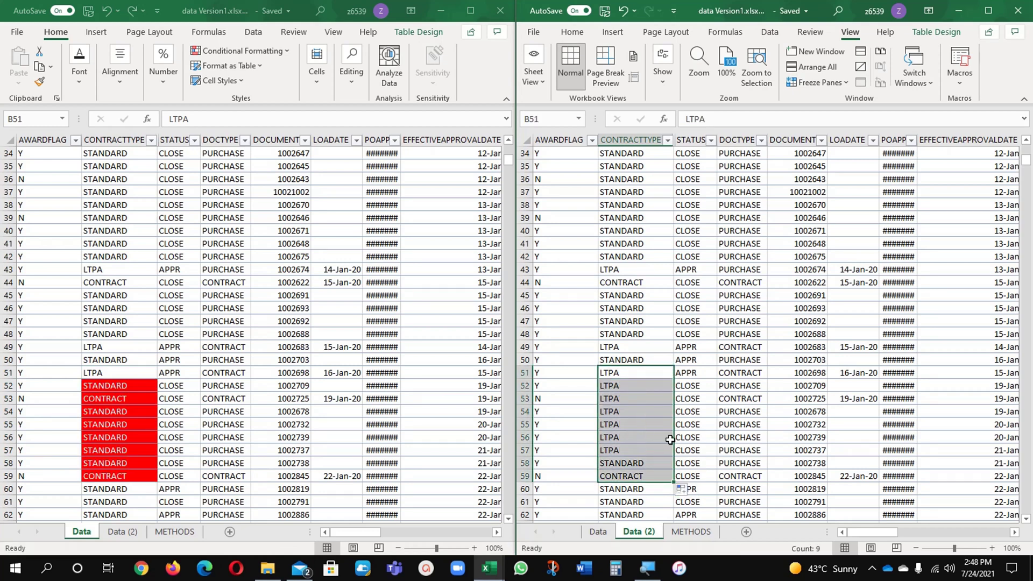
{"action": "left_click", "coordinate": [123, 403]}
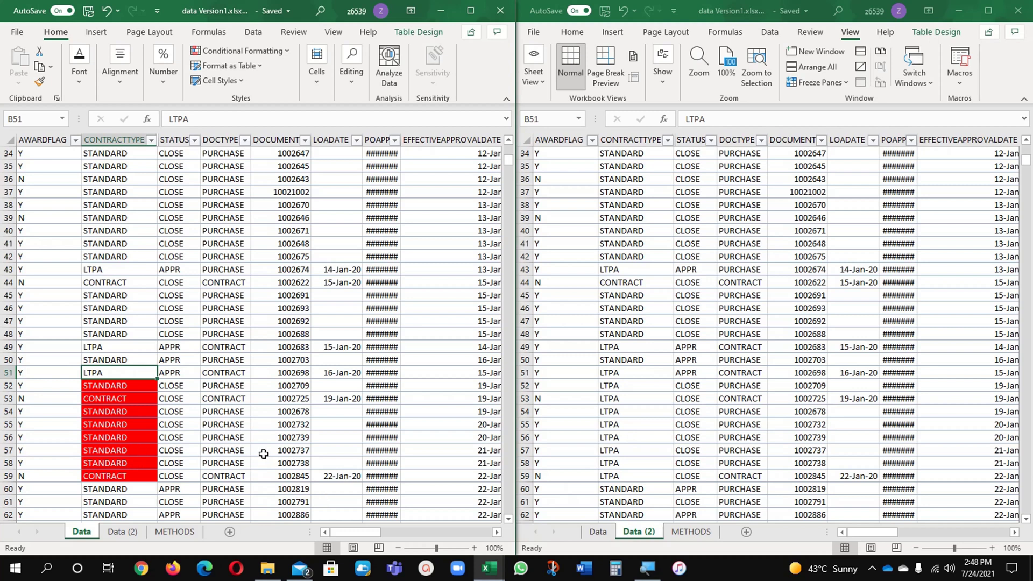
{"action": "scroll", "coordinate": [257, 401], "scroll_direction": "up", "scroll_amount": 11}
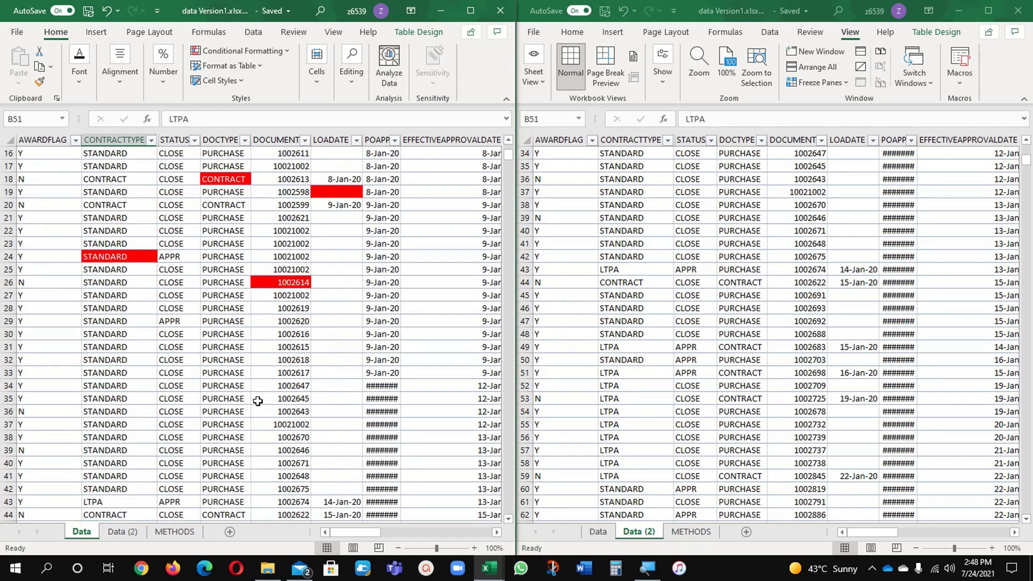
{"action": "left_click", "coordinate": [333, 308]}
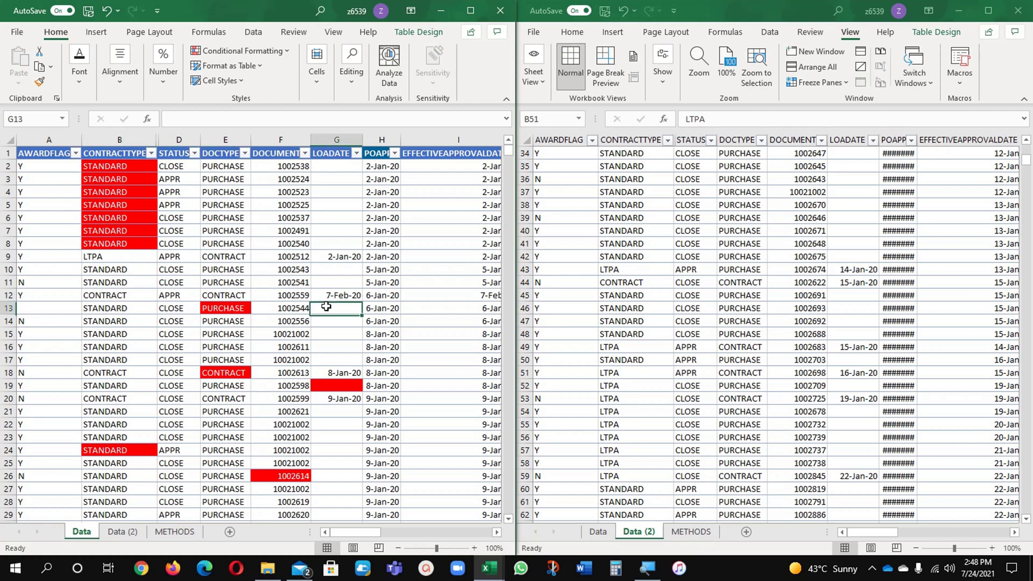